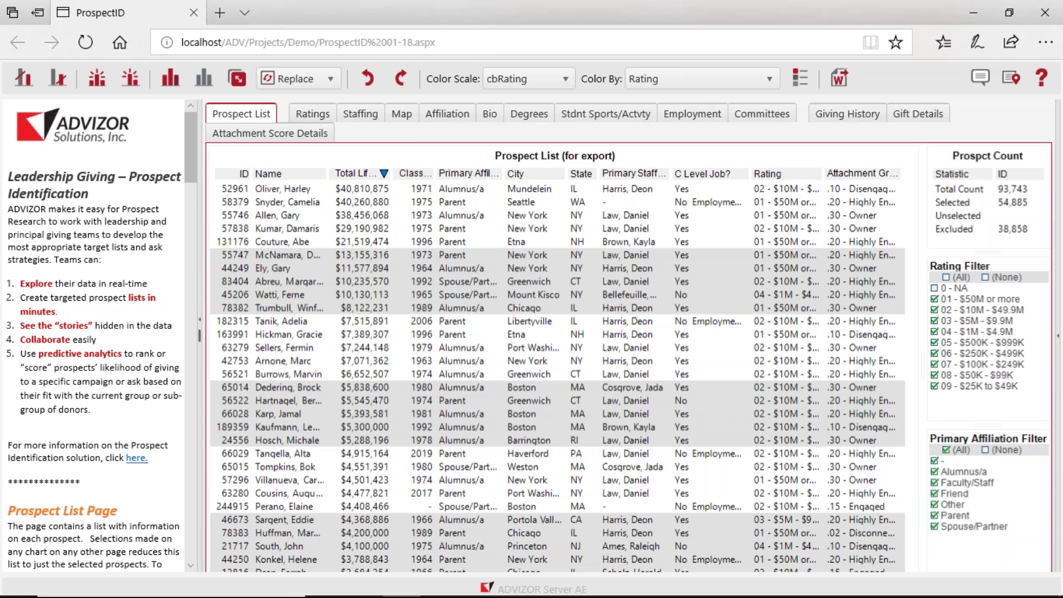
# Step: Collapse the introductory info panel and briefly toggle the NA rating in the Rating Filter
pyautogui.click(199, 320)
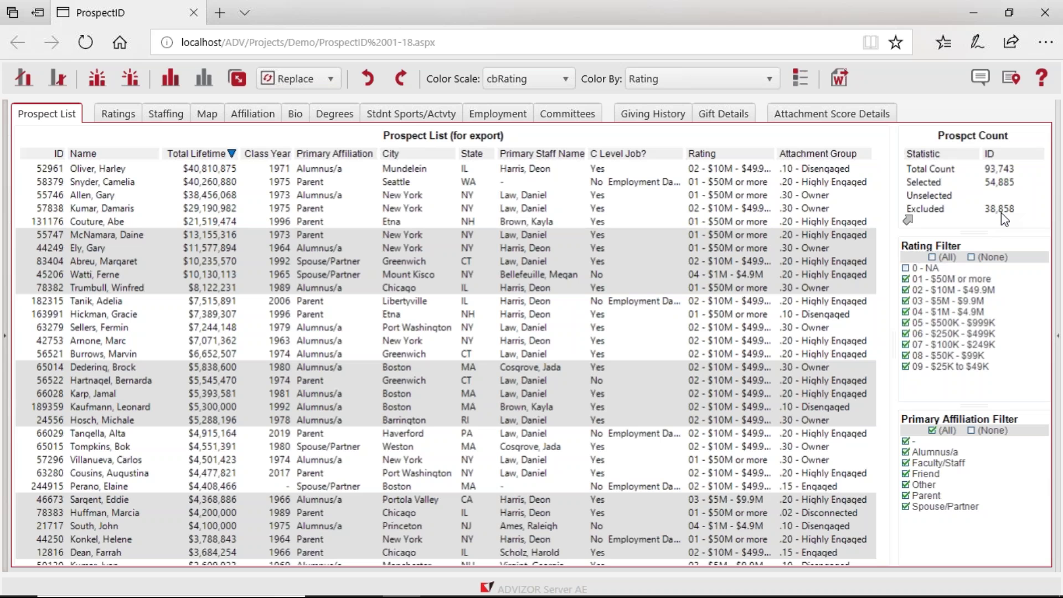
pyautogui.click(905, 270)
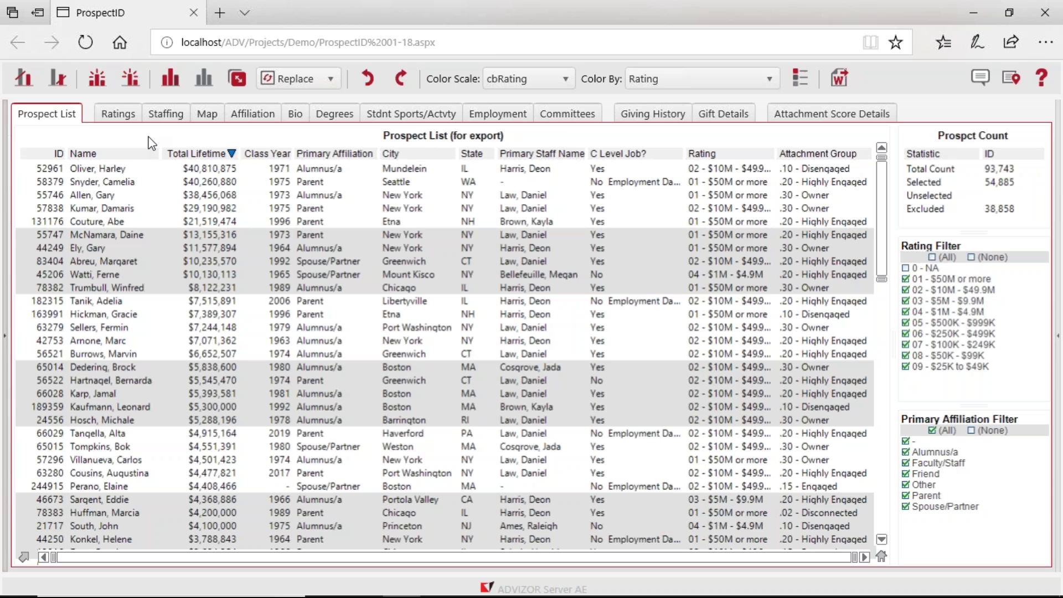
# Step: Open the Ratings page and read the Capacity Rating and Attachment Score bar counts
pyautogui.click(113, 116)
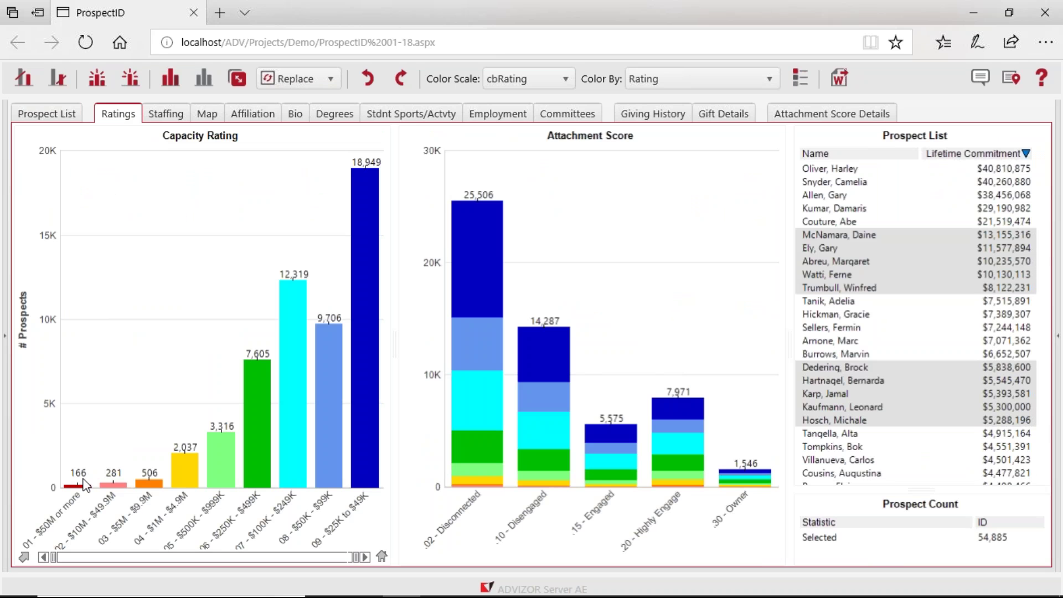
pyautogui.moveTo(86, 486)
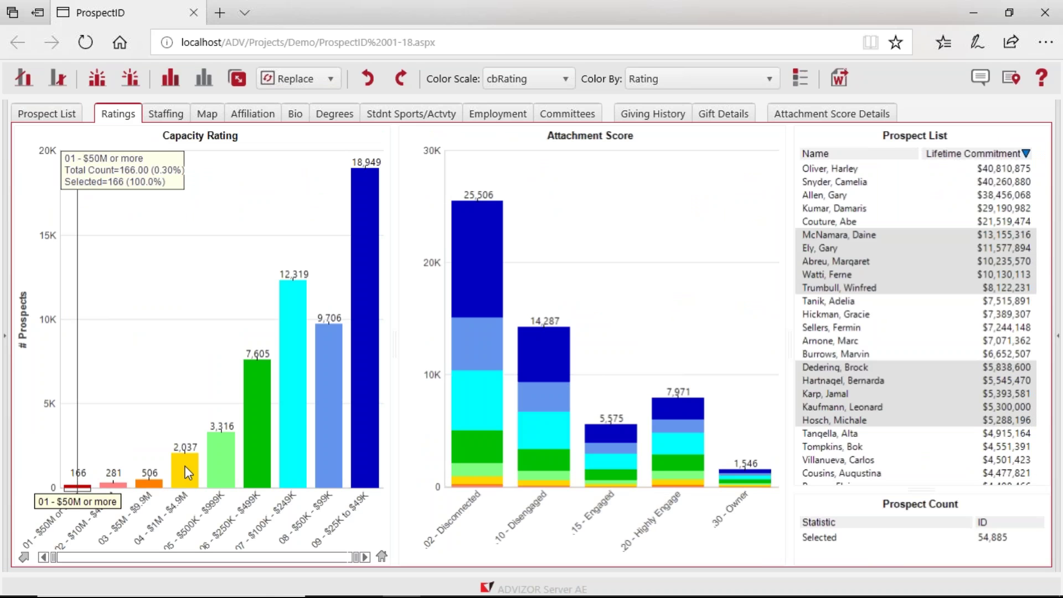
pyautogui.moveTo(186, 468)
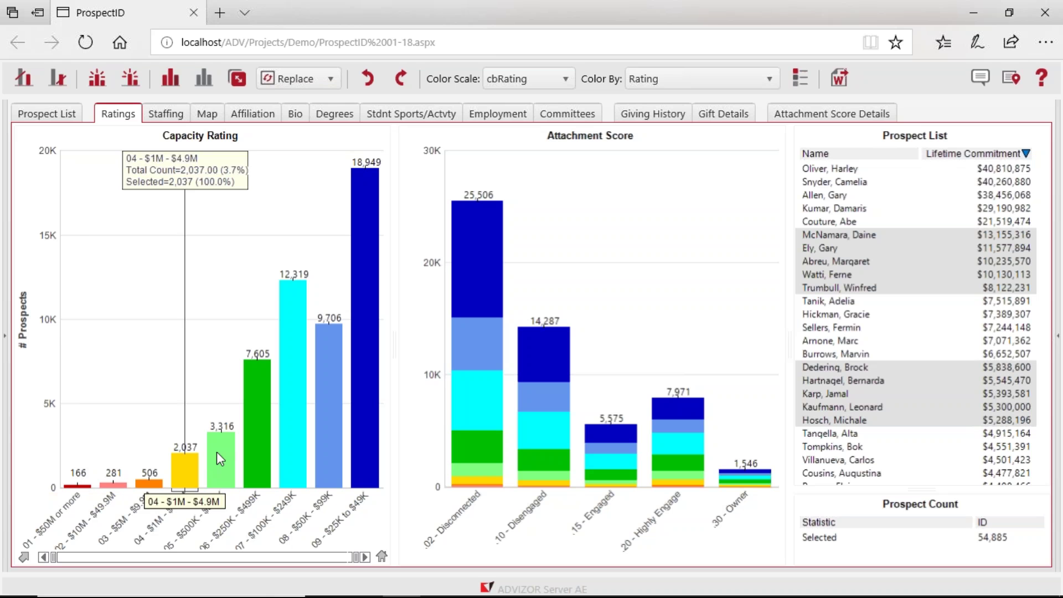
pyautogui.moveTo(217, 451)
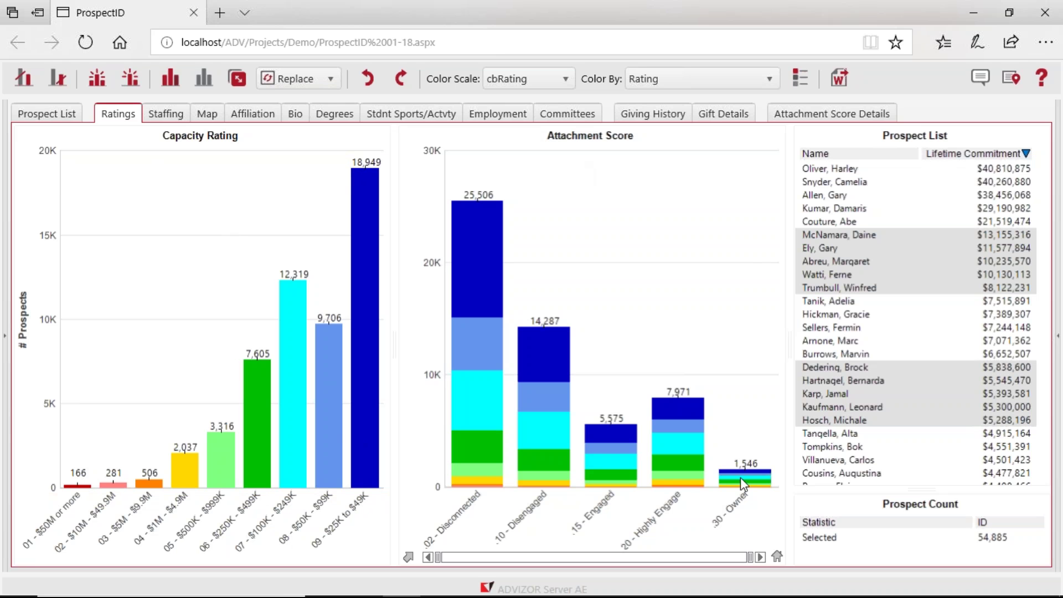
pyautogui.moveTo(741, 480)
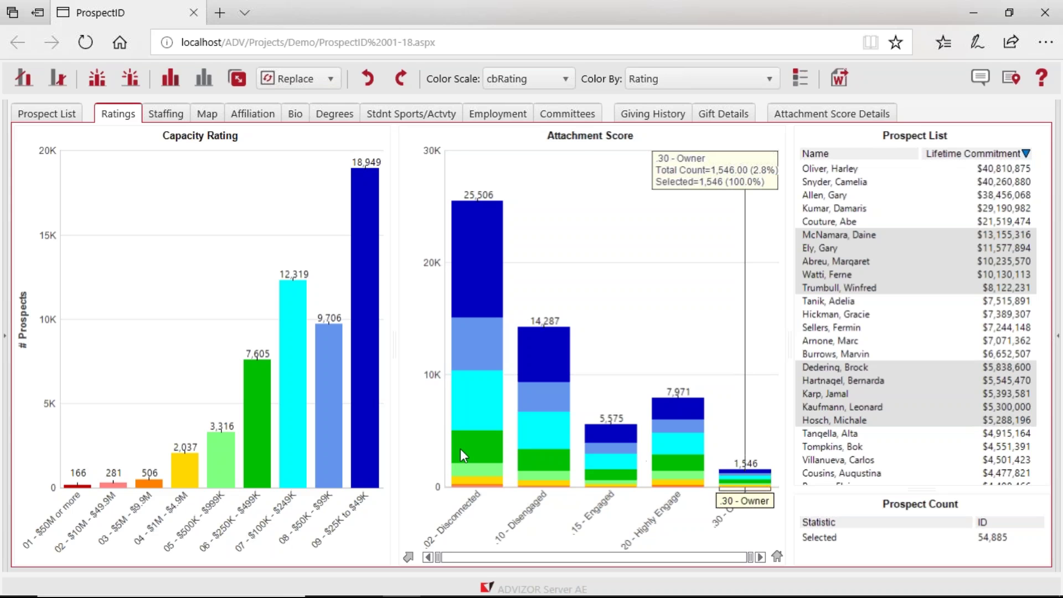
pyautogui.moveTo(473, 445)
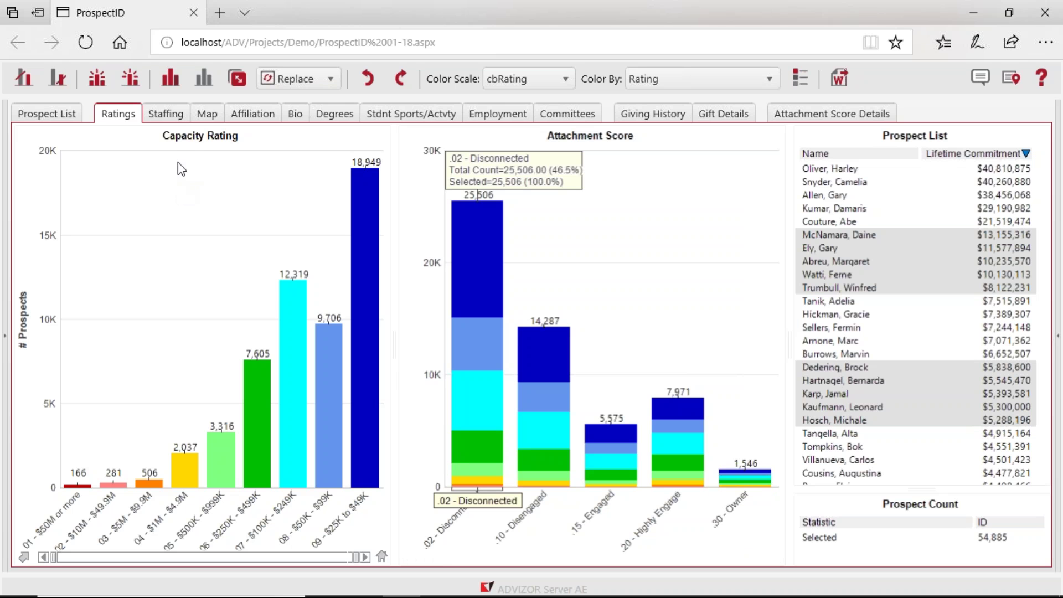
pyautogui.moveTo(178, 163)
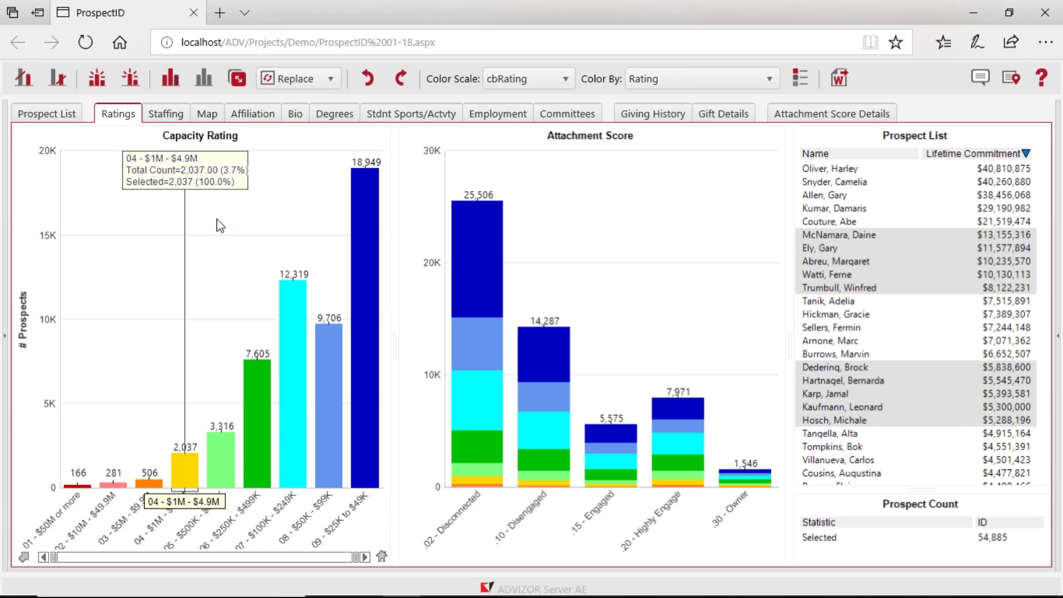
pyautogui.moveTo(231, 462)
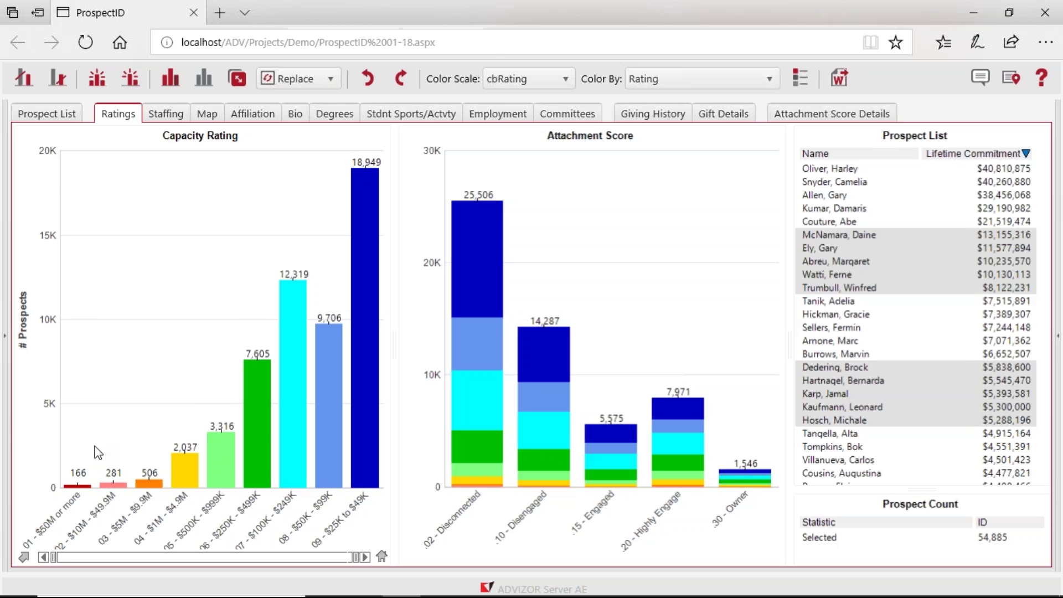
pyautogui.moveTo(82, 431)
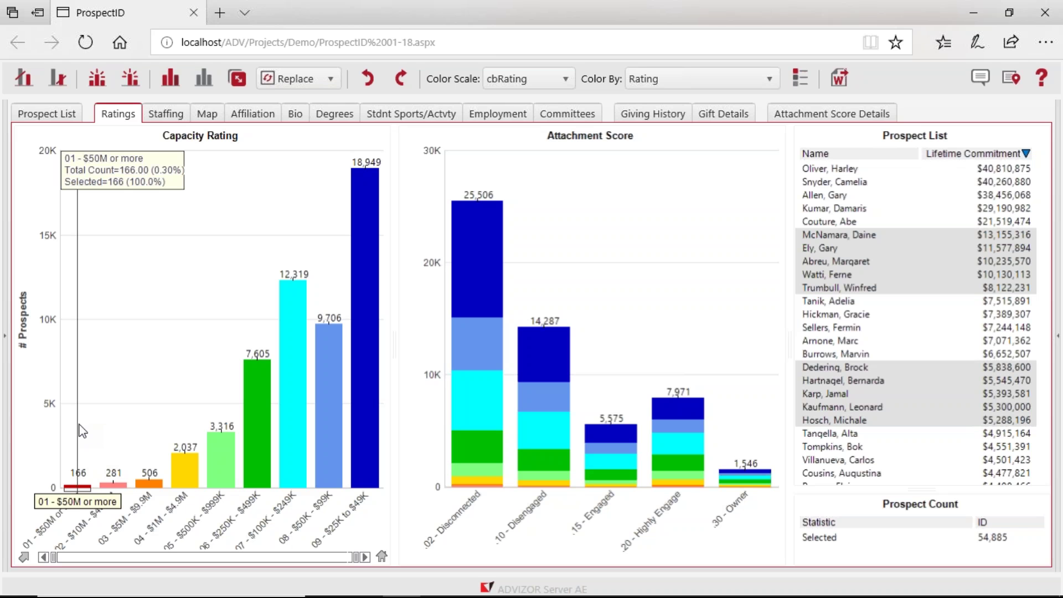
# Step: Select Capacity Rating bars 01–05 ($50M+ down to $500K–$999K), leaving 6,306 prospects selected
pyautogui.moveTo(79, 424); pyautogui.dragTo(227, 505)
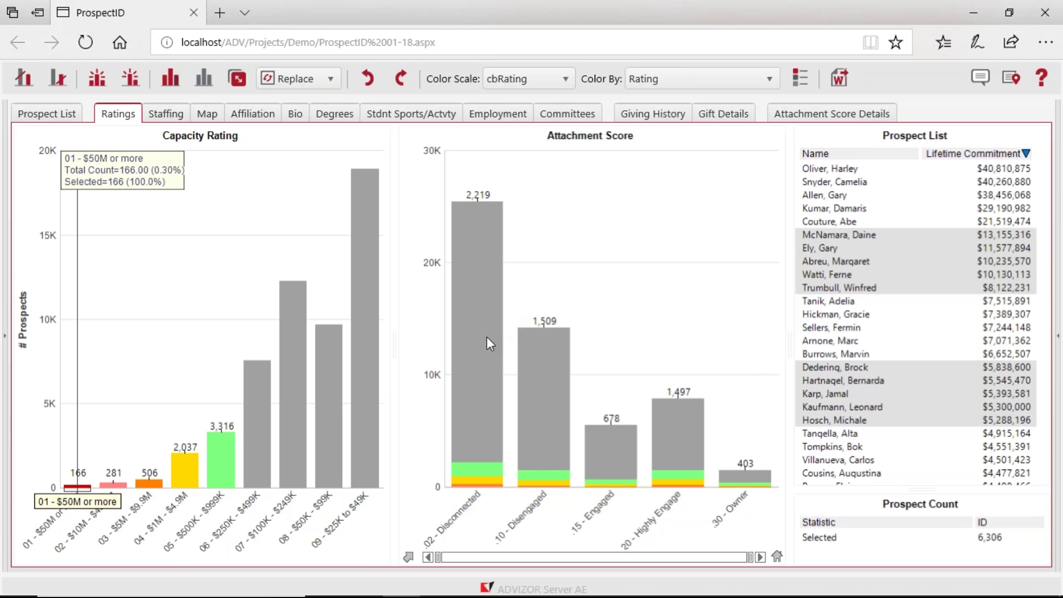
pyautogui.moveTo(487, 337)
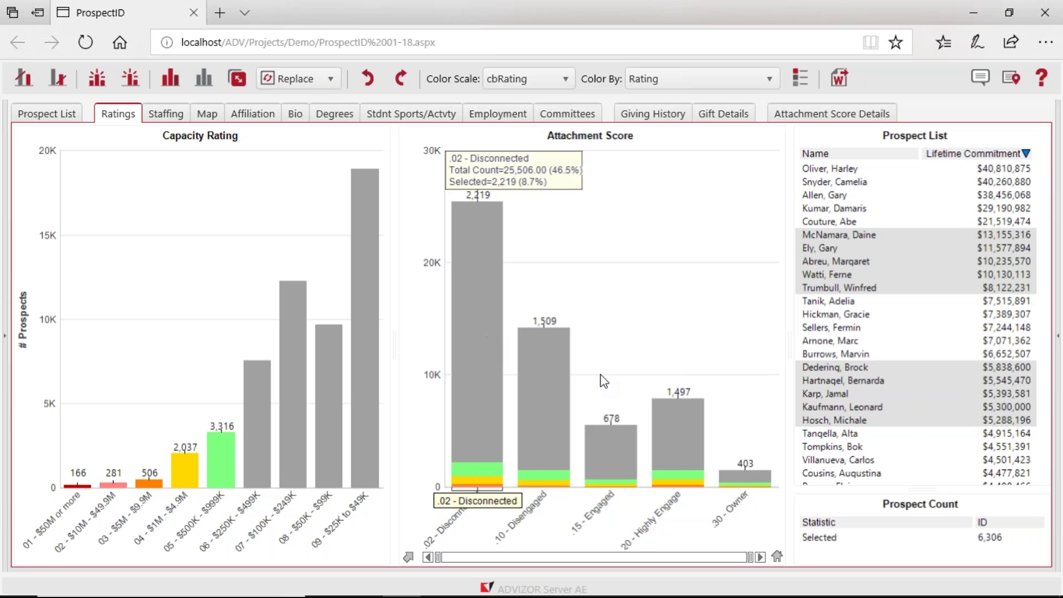
pyautogui.moveTo(744, 471)
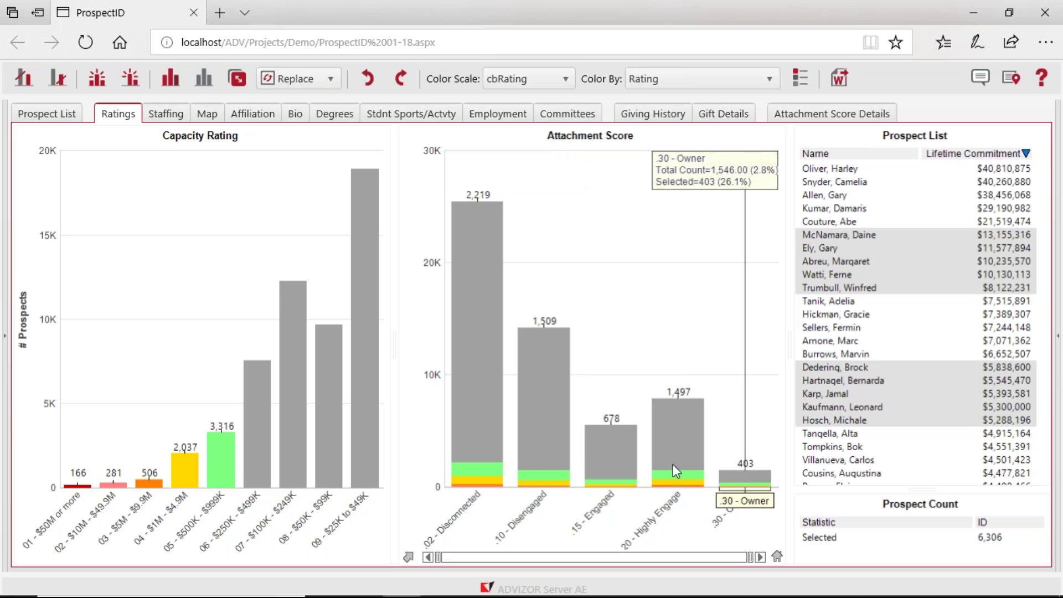
pyautogui.moveTo(672, 464)
# Step: Exclude all but $500K+ ratings and the Highly Engaged and Owner groups (1,900), then view Staffing
pyautogui.click(25, 82)
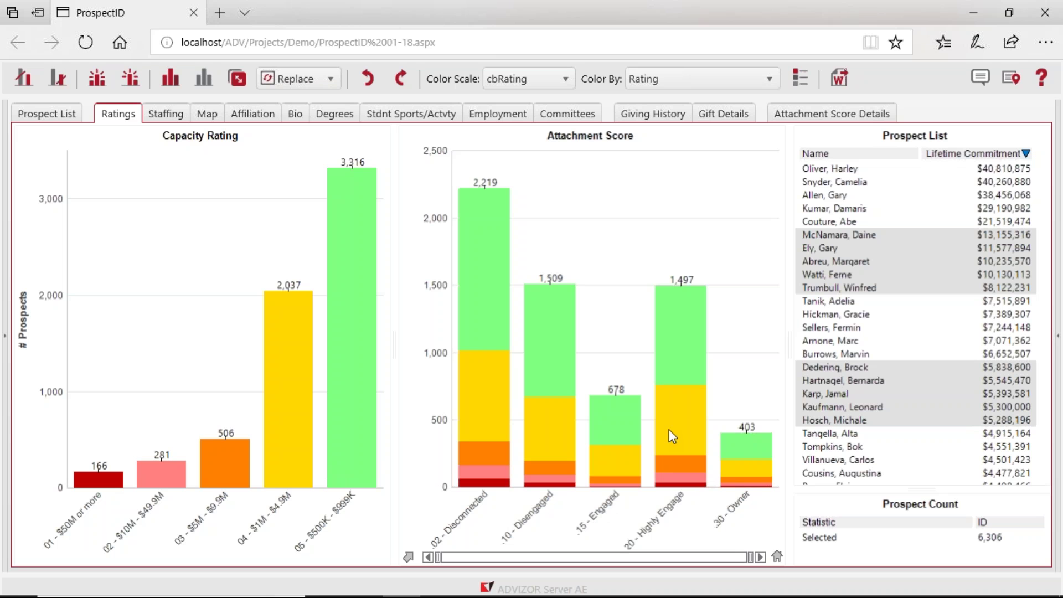
pyautogui.moveTo(675, 433)
pyautogui.moveTo(676, 431); pyautogui.dragTo(753, 512)
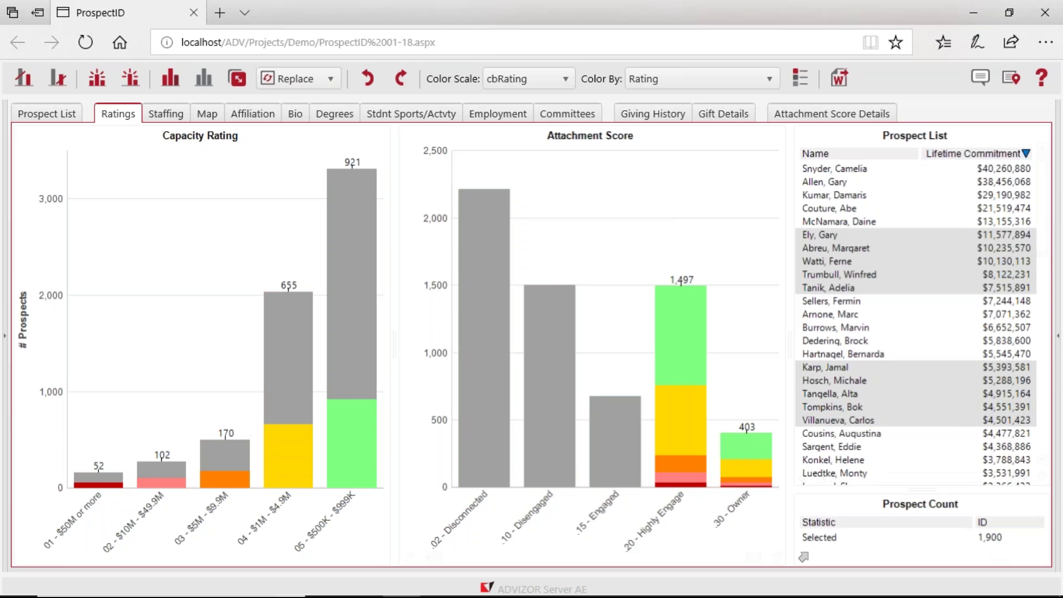
pyautogui.click(24, 80)
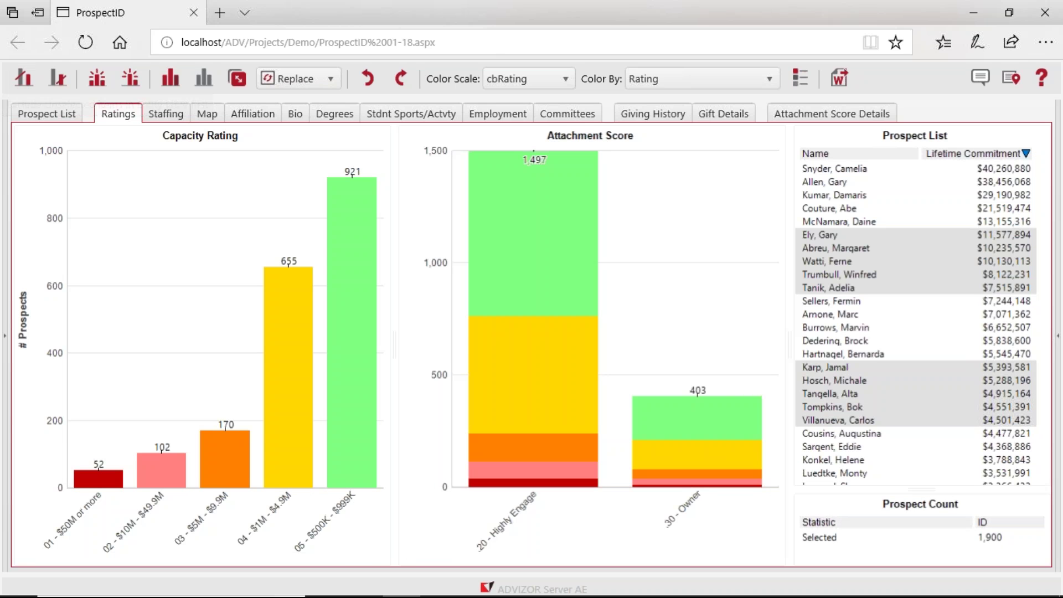
pyautogui.moveTo(100, 199)
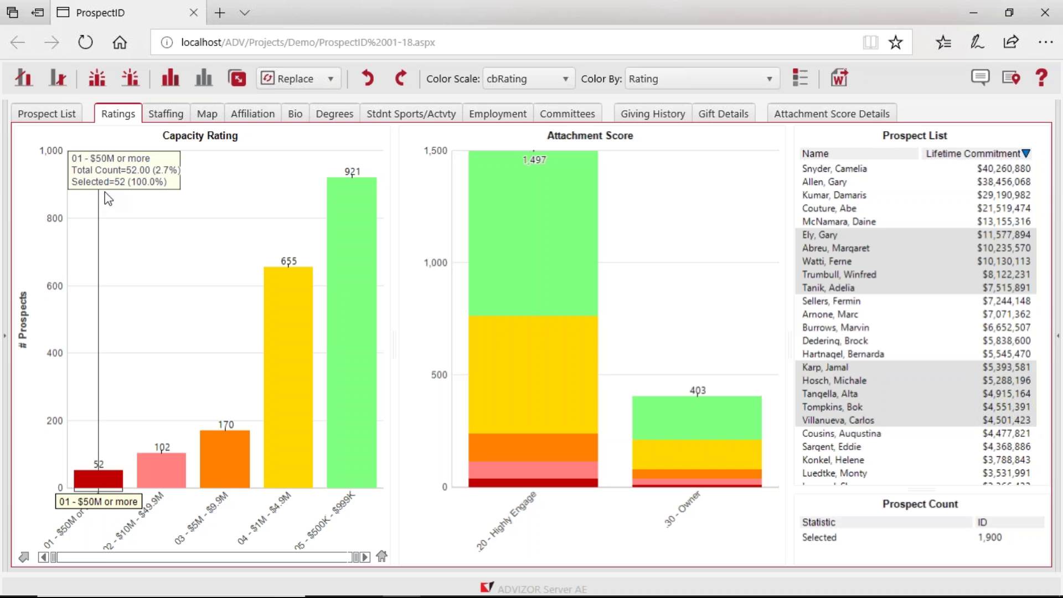
pyautogui.click(161, 116)
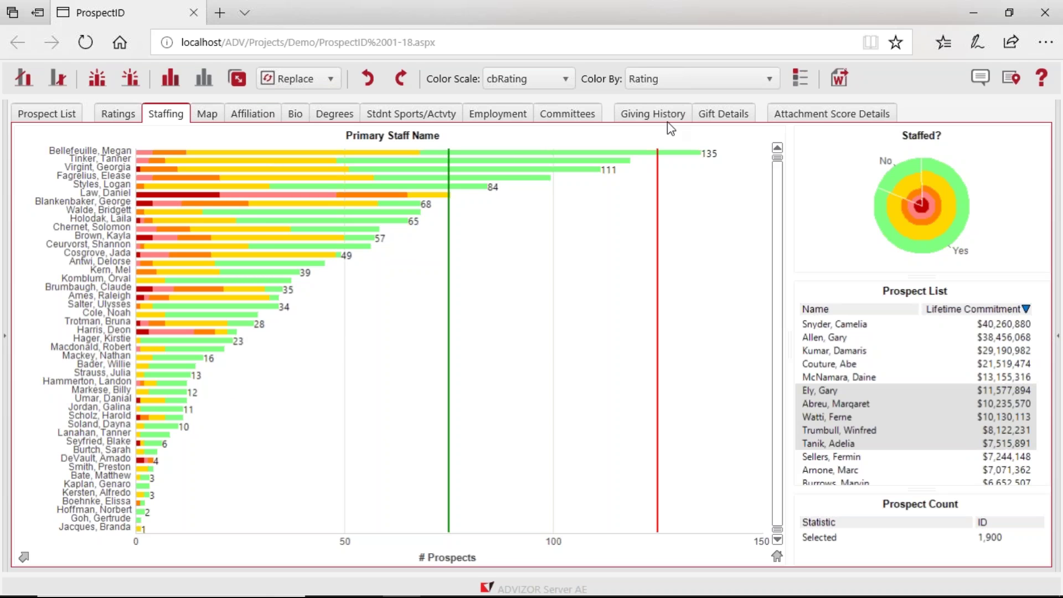
# Step: Select the Staffed? pie's 'No' slice and exclude the rest, keeping 355 unstaffed prospects
pyautogui.click(800, 80)
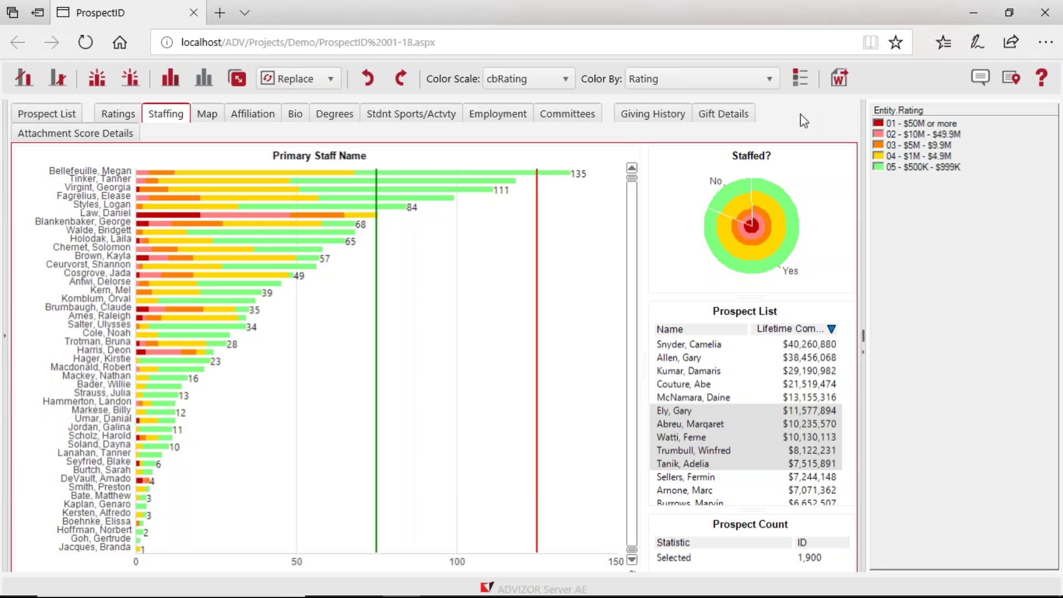
pyautogui.click(799, 78)
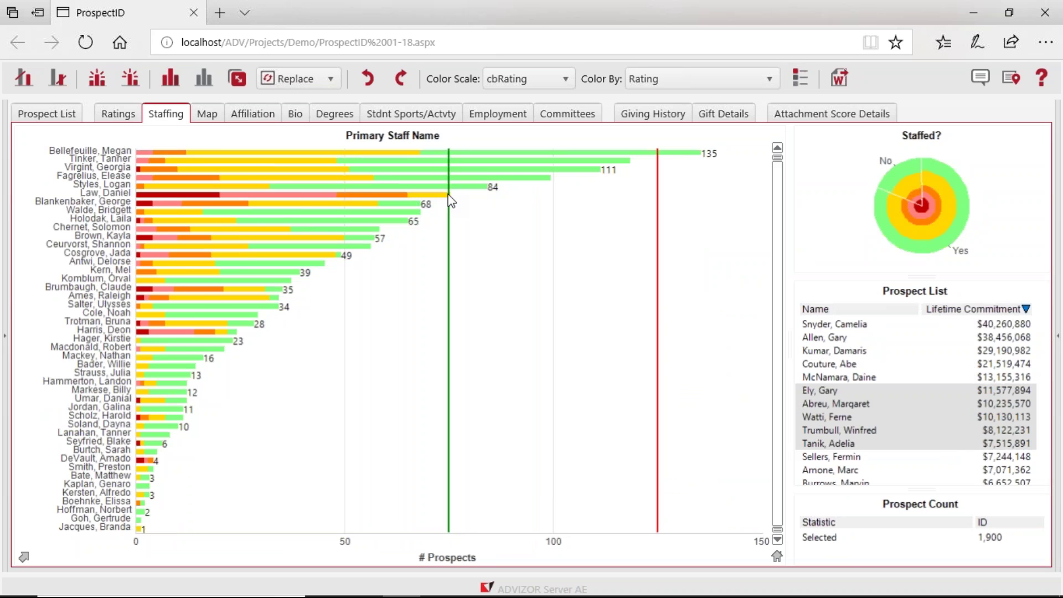
pyautogui.moveTo(450, 199)
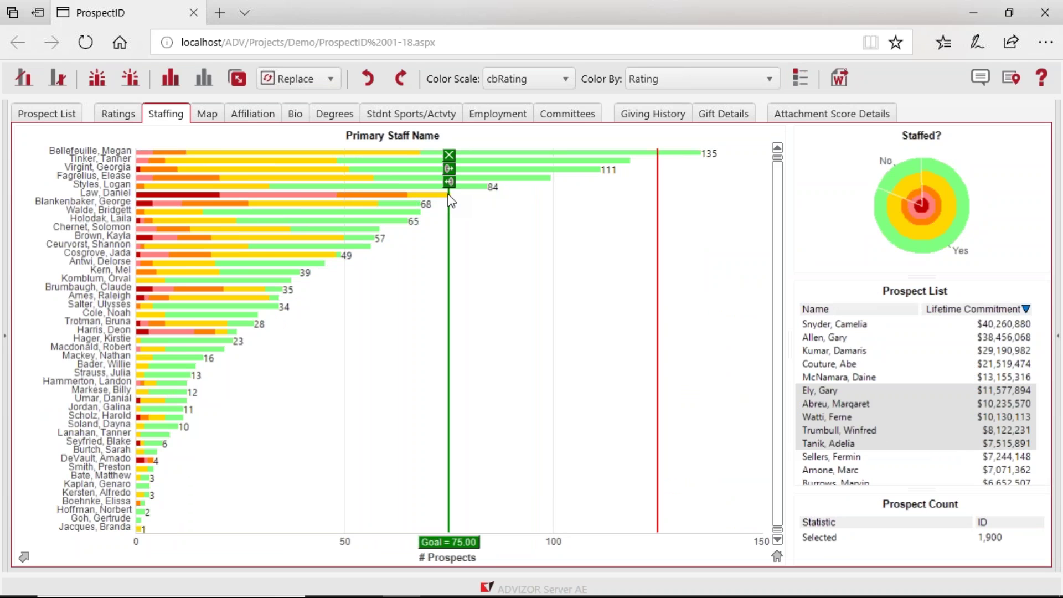
pyautogui.moveTo(538, 260)
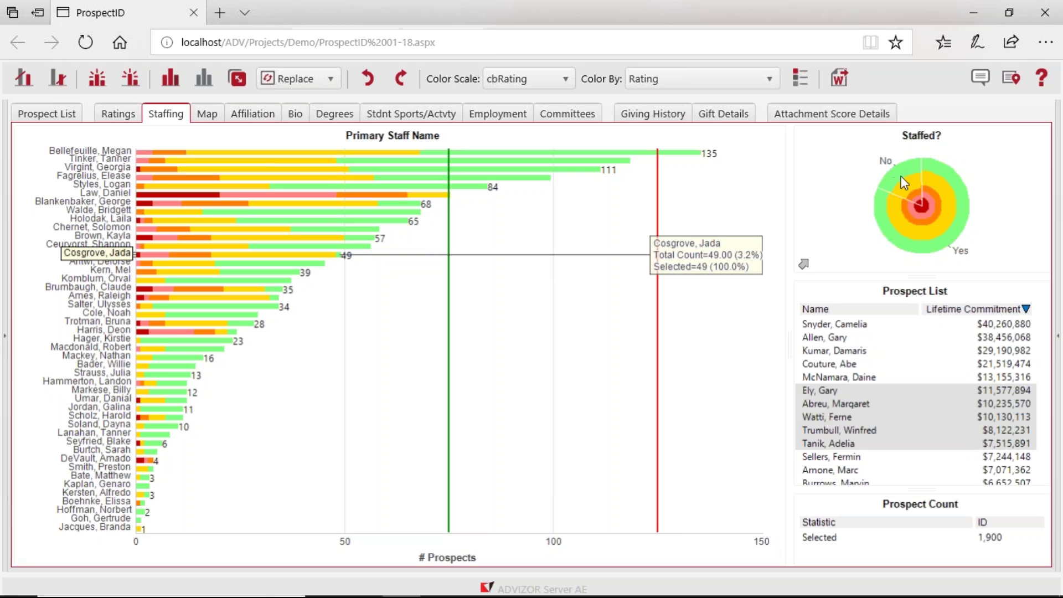
pyautogui.moveTo(901, 175)
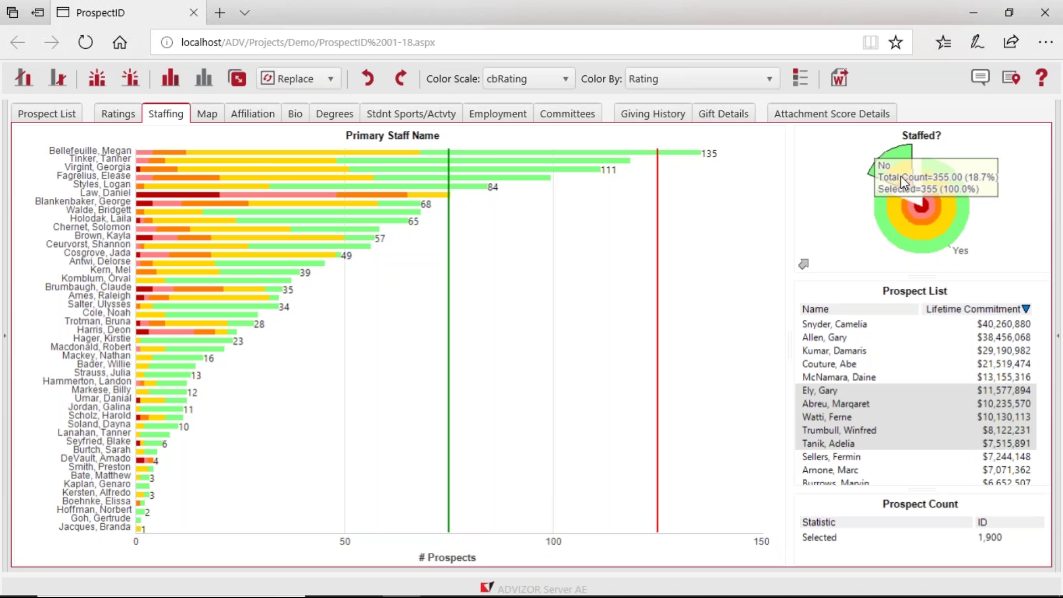
pyautogui.click(899, 176)
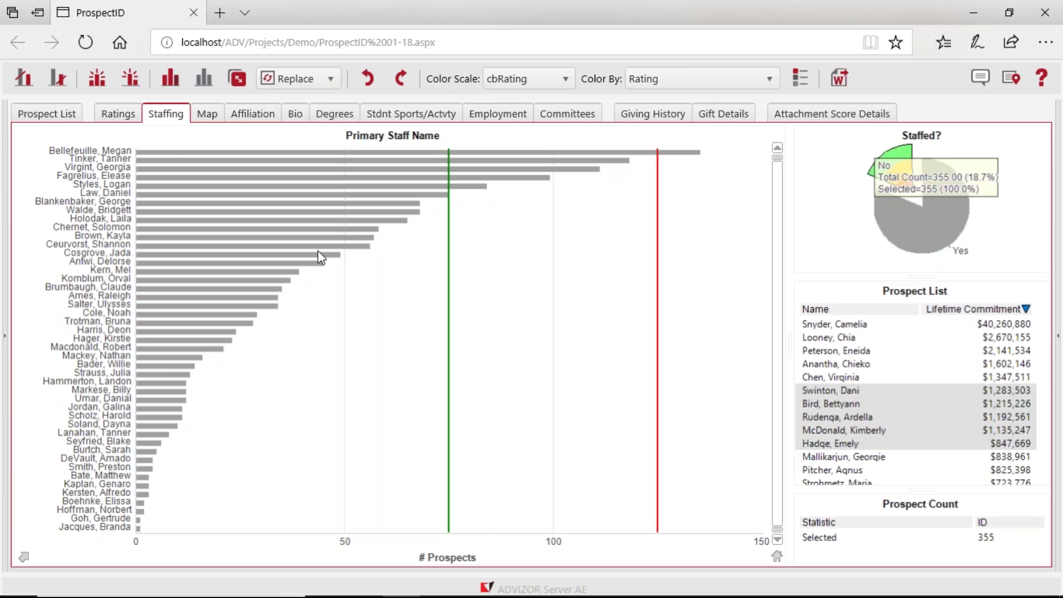
pyautogui.click(23, 87)
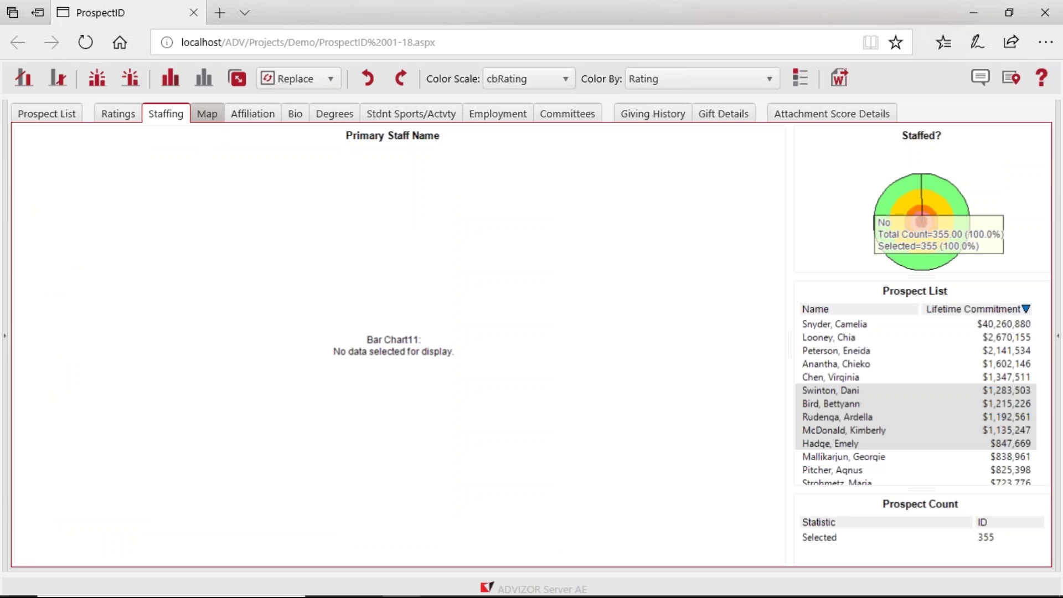
# Step: On the Map page, keep only the 28 southern Florida prospects and switch to the Florida close-up
pyautogui.click(207, 113)
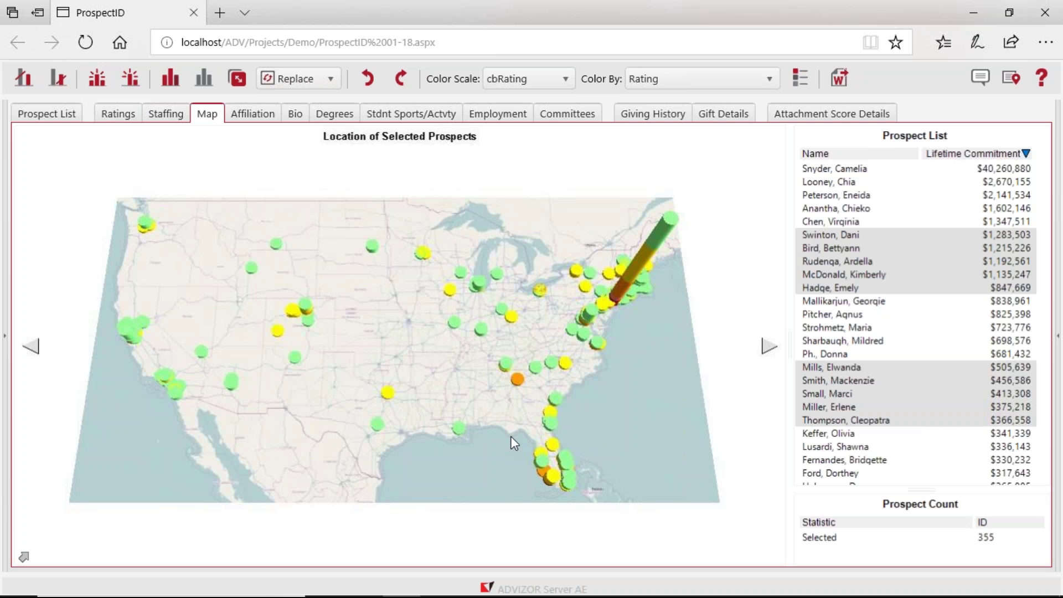
pyautogui.moveTo(510, 436); pyautogui.dragTo(612, 498)
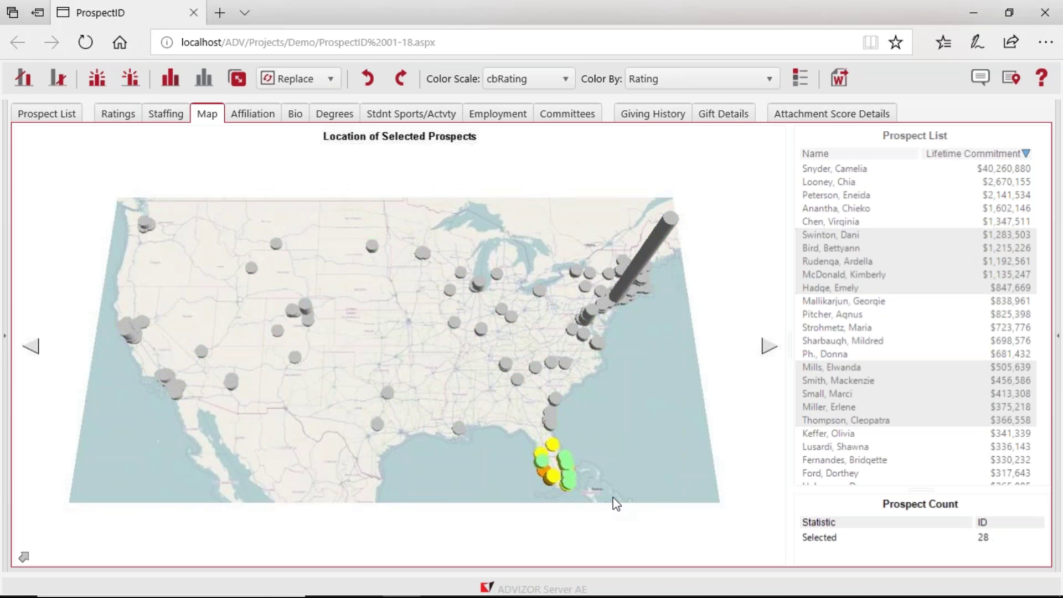
pyautogui.click(25, 82)
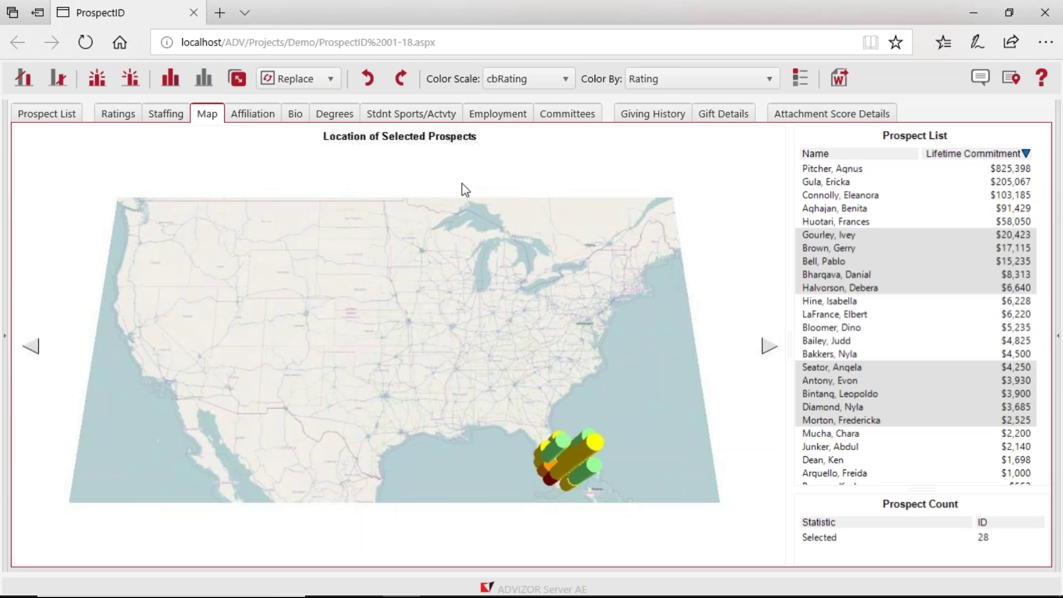
pyautogui.click(766, 346)
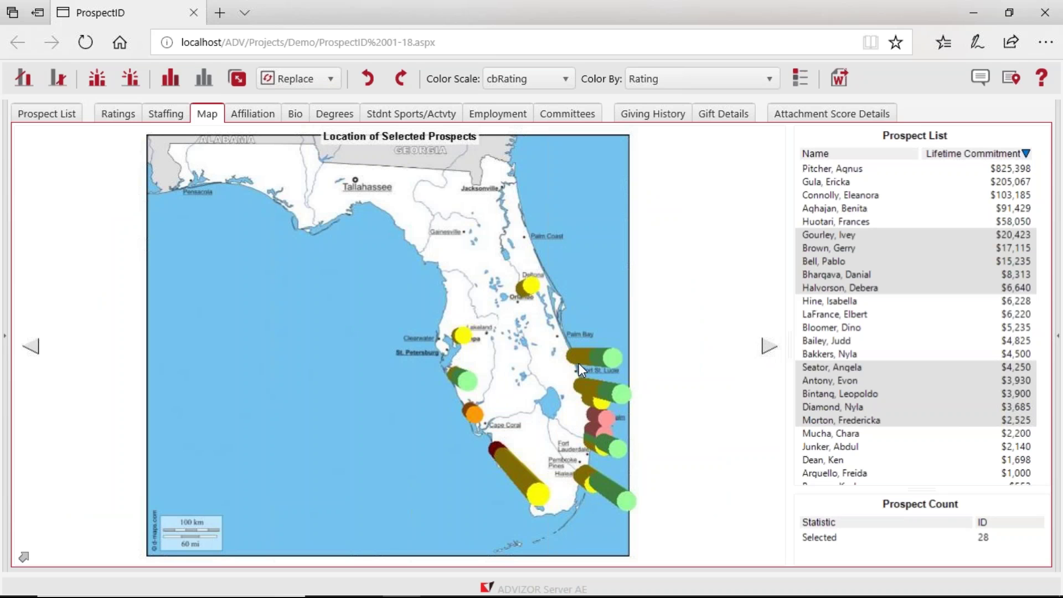
# Step: Show the Prospect List table of the 28 unstaffed Florida prospects
pyautogui.click(49, 117)
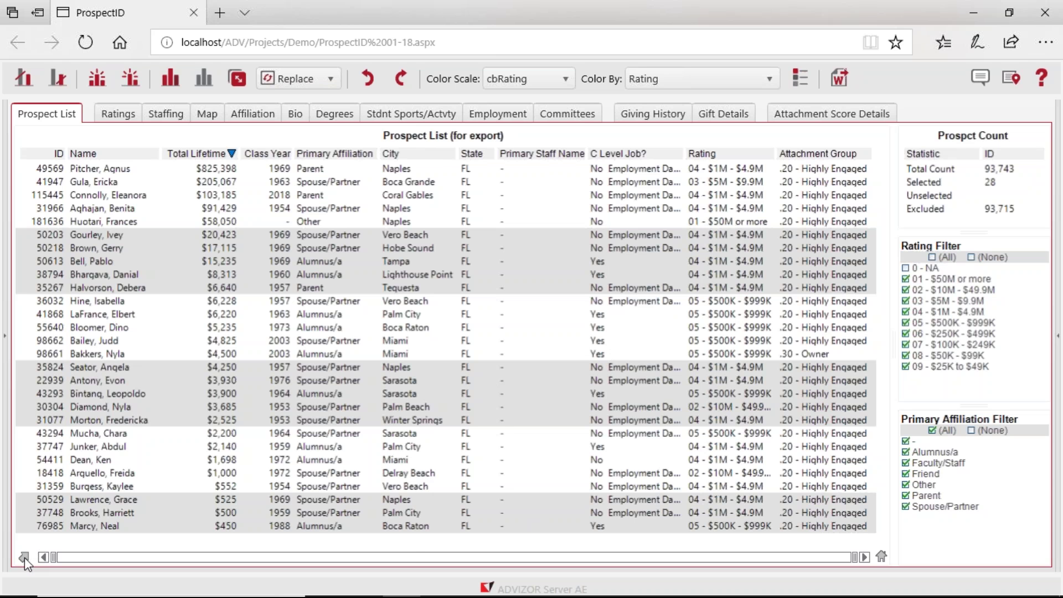
pyautogui.moveTo(25, 560)
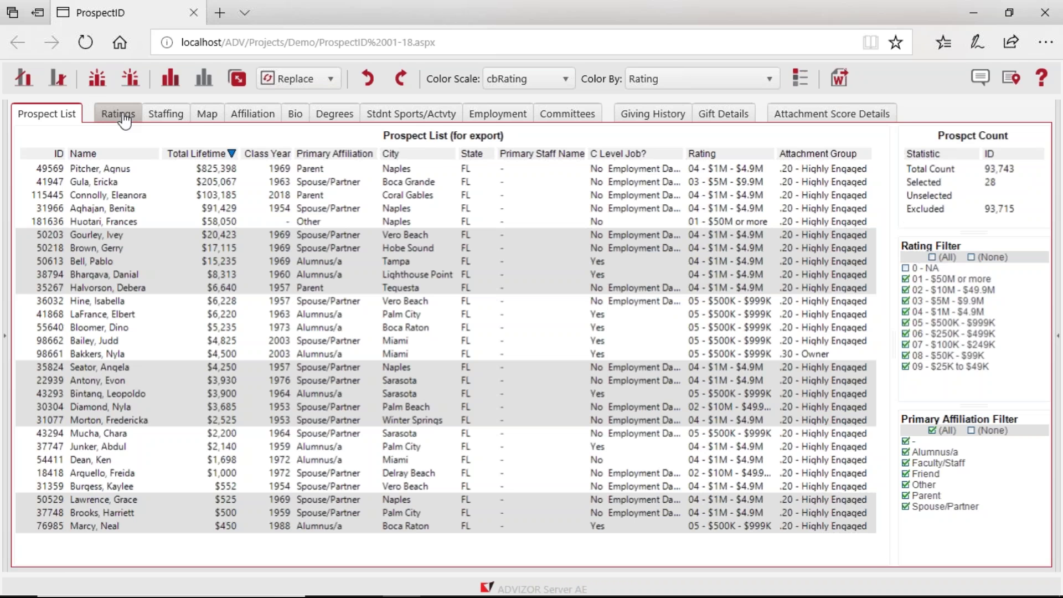
# Step: Visit the Map and Affiliation pages, try then undo a 1960–1969 Class Year selection, and view Bio
pyautogui.click(209, 116)
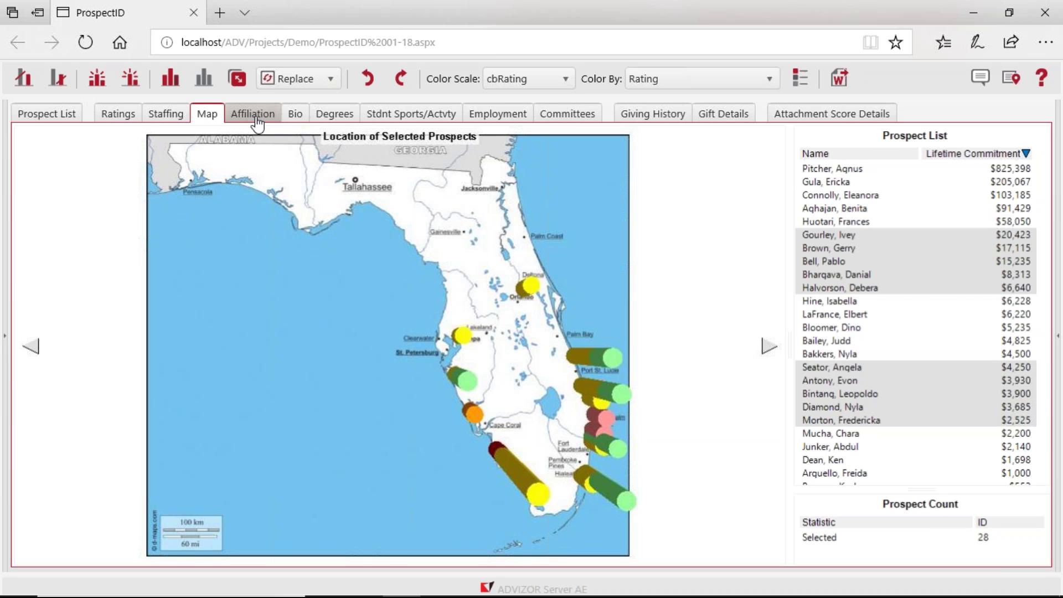
pyautogui.click(257, 125)
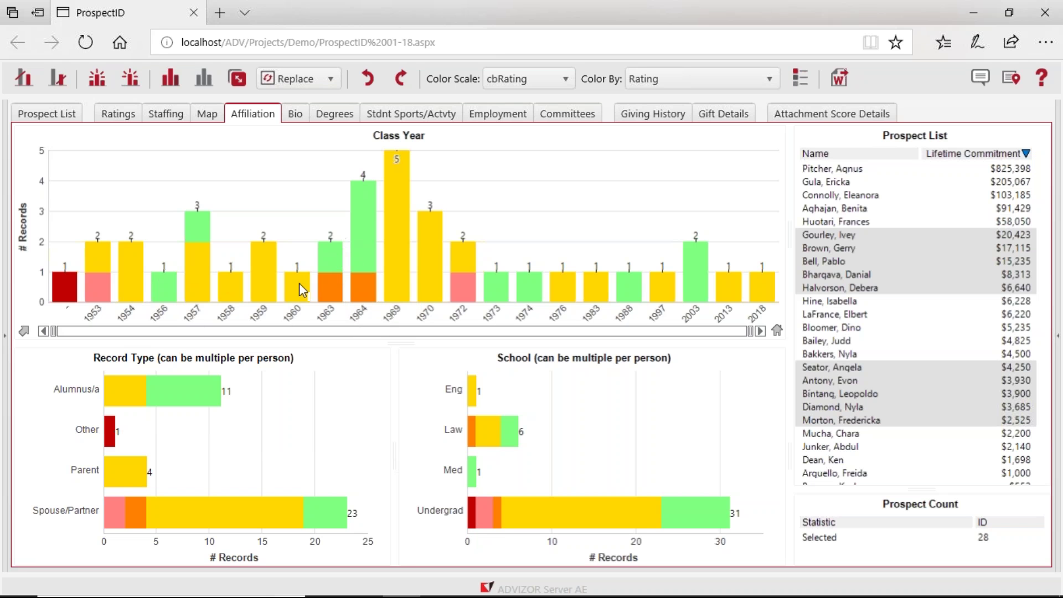
pyautogui.moveTo(302, 287); pyautogui.dragTo(415, 313)
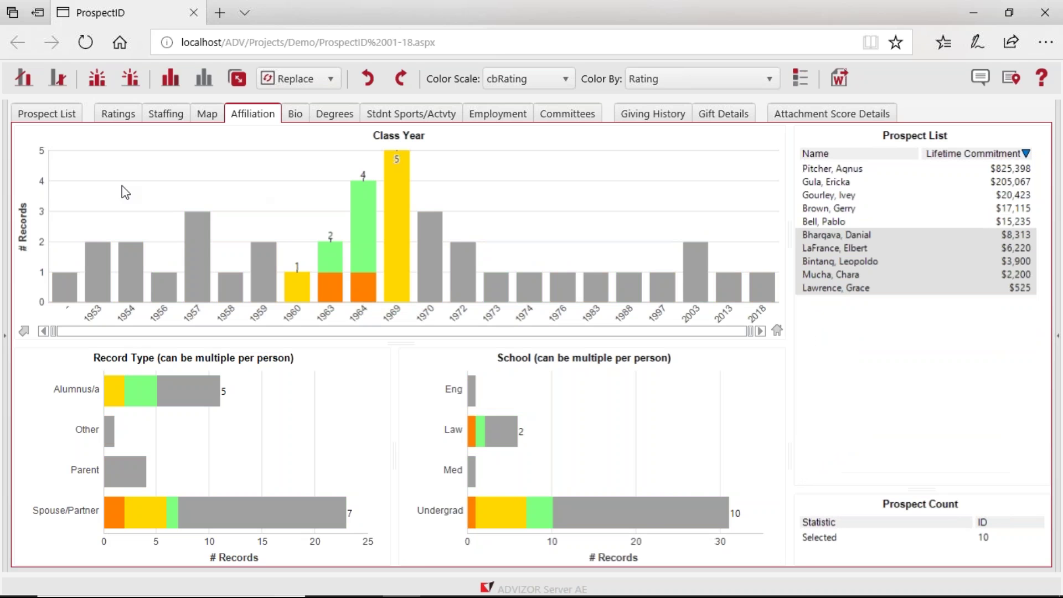
pyautogui.click(373, 87)
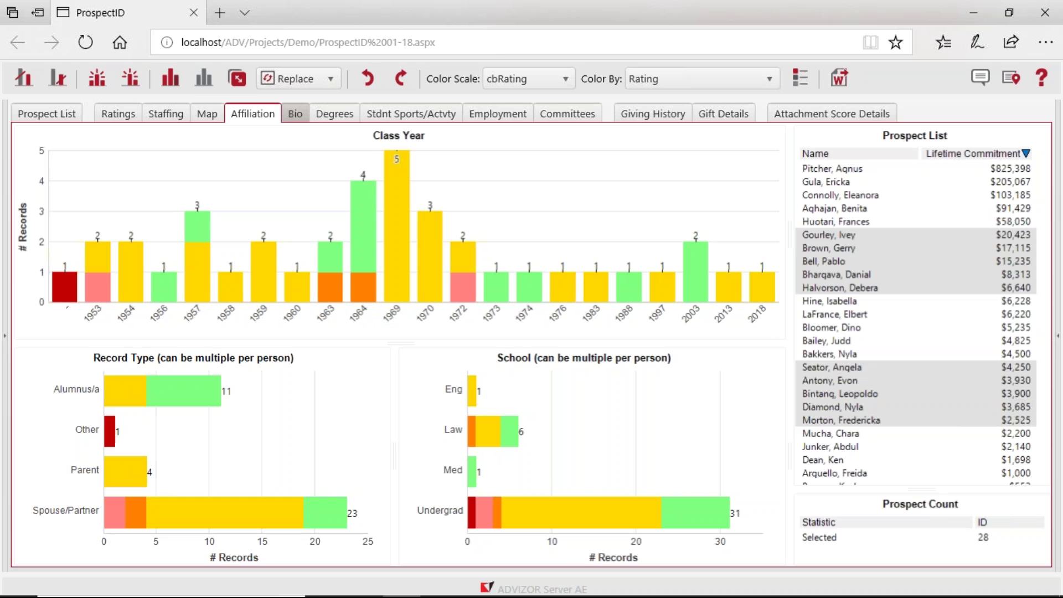
pyautogui.click(295, 113)
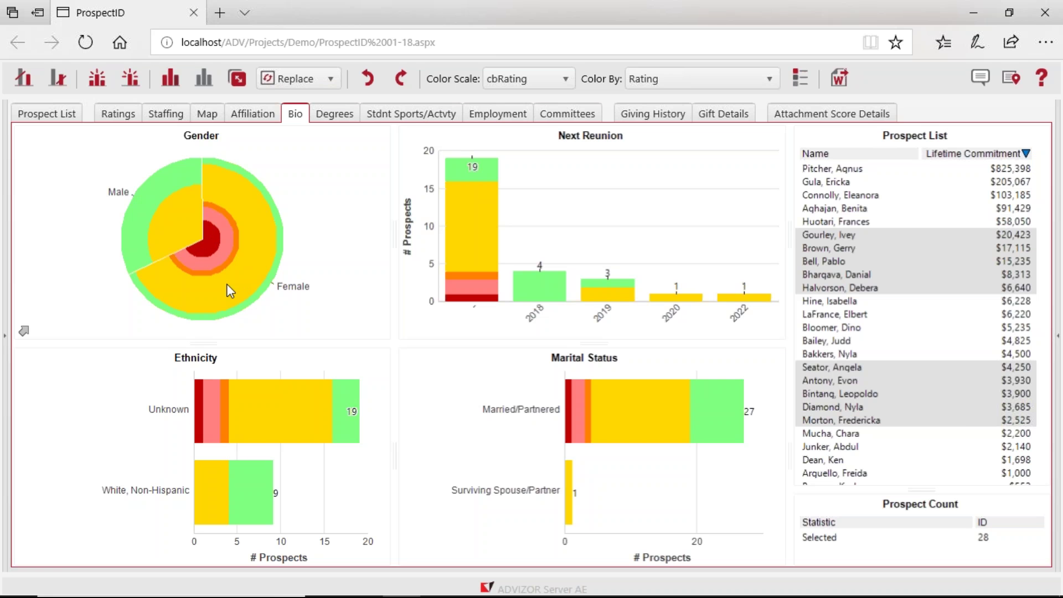
# Step: Move through the Degrees page to the Student Sports/Activity charts
pyautogui.moveTo(226, 284)
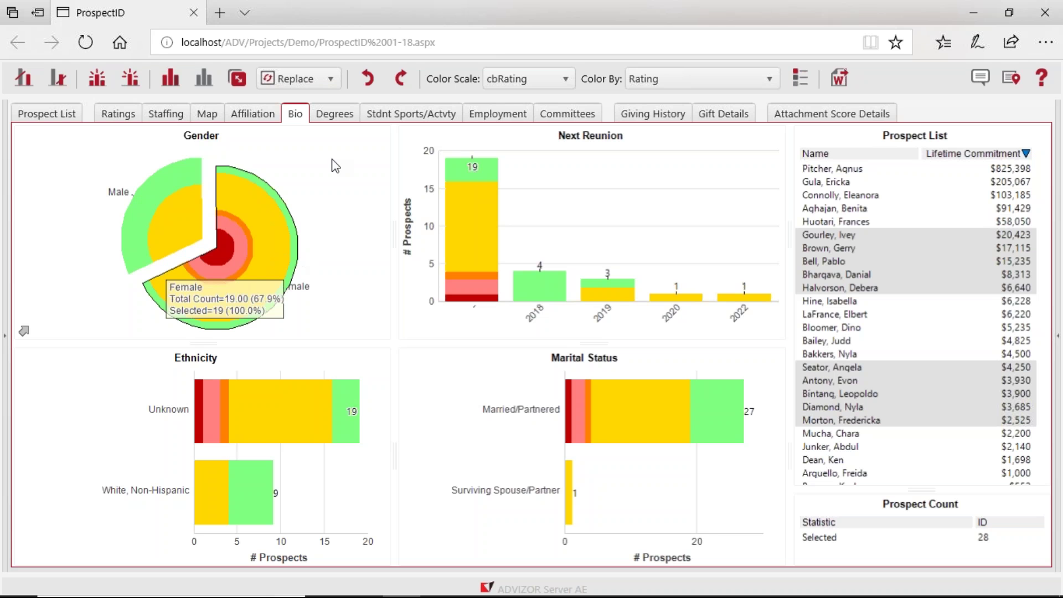
pyautogui.click(333, 114)
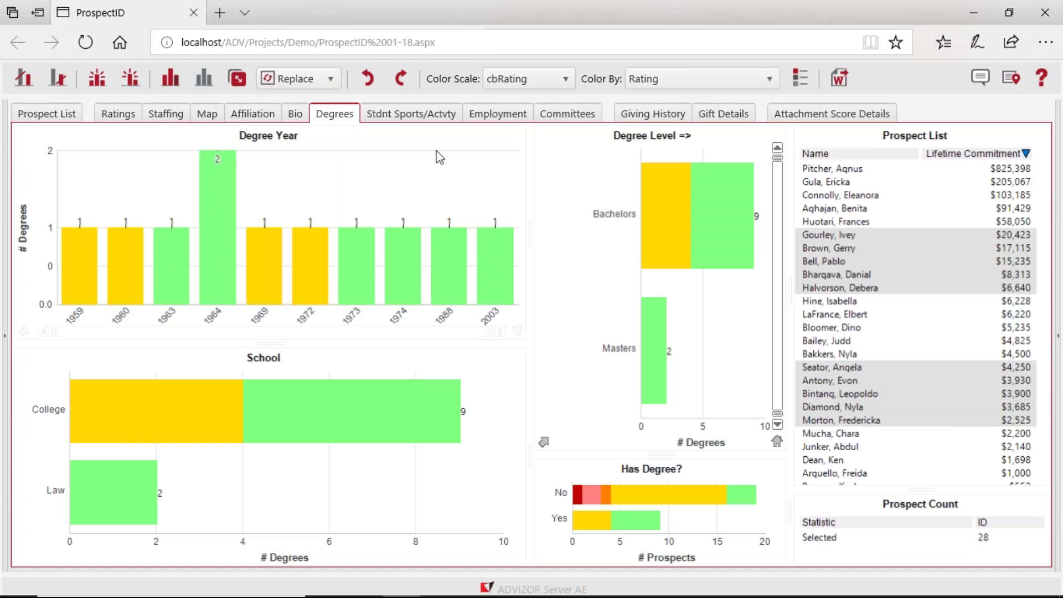
pyautogui.click(410, 114)
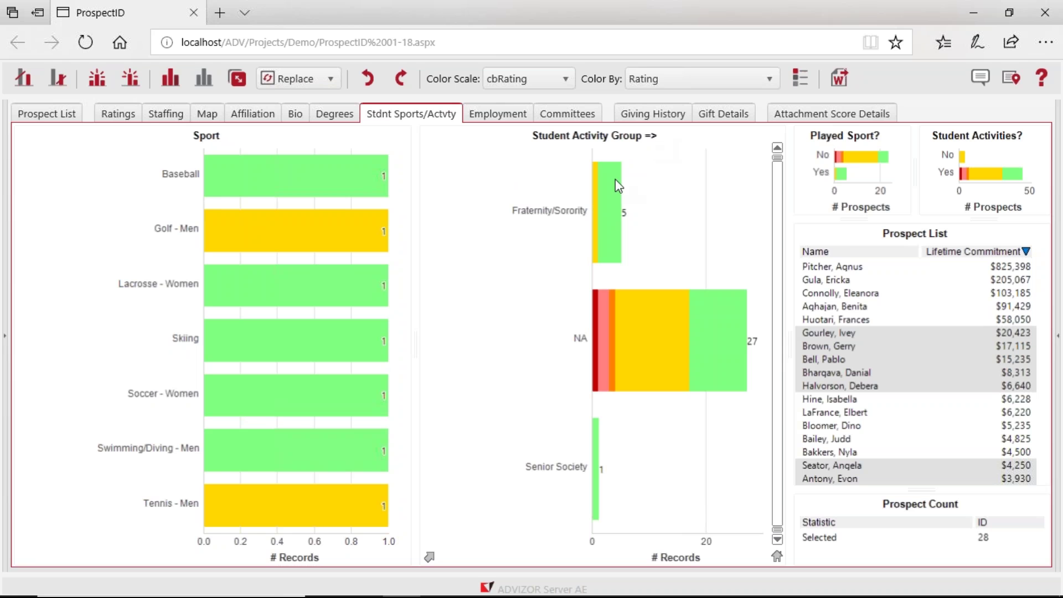
# Step: Drill the Student Activity chart down to individual activities, then view the Employment page
pyautogui.click(430, 556)
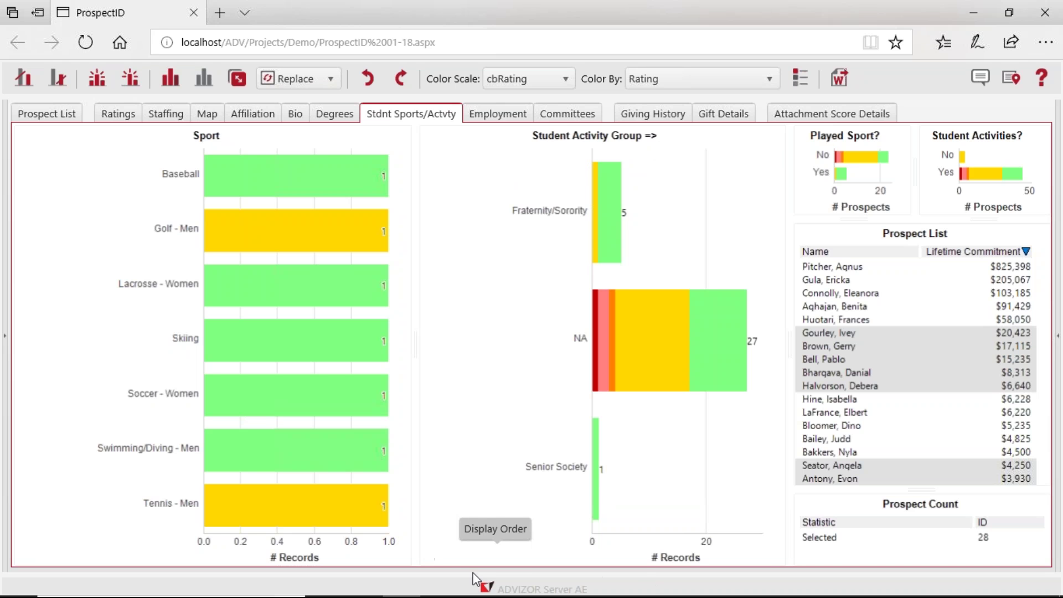
pyautogui.moveTo(437, 556)
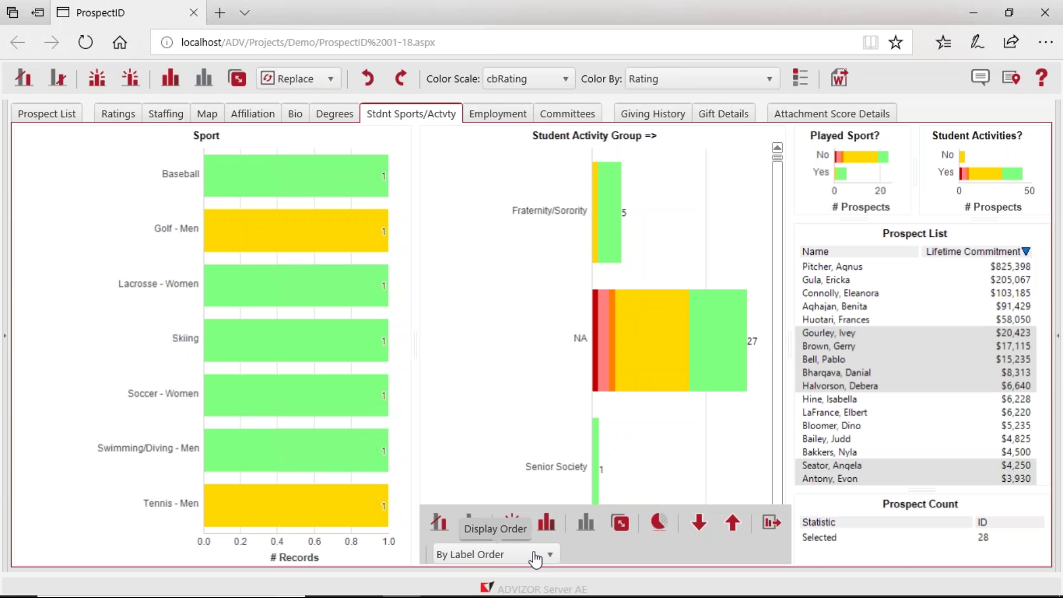
pyautogui.click(699, 522)
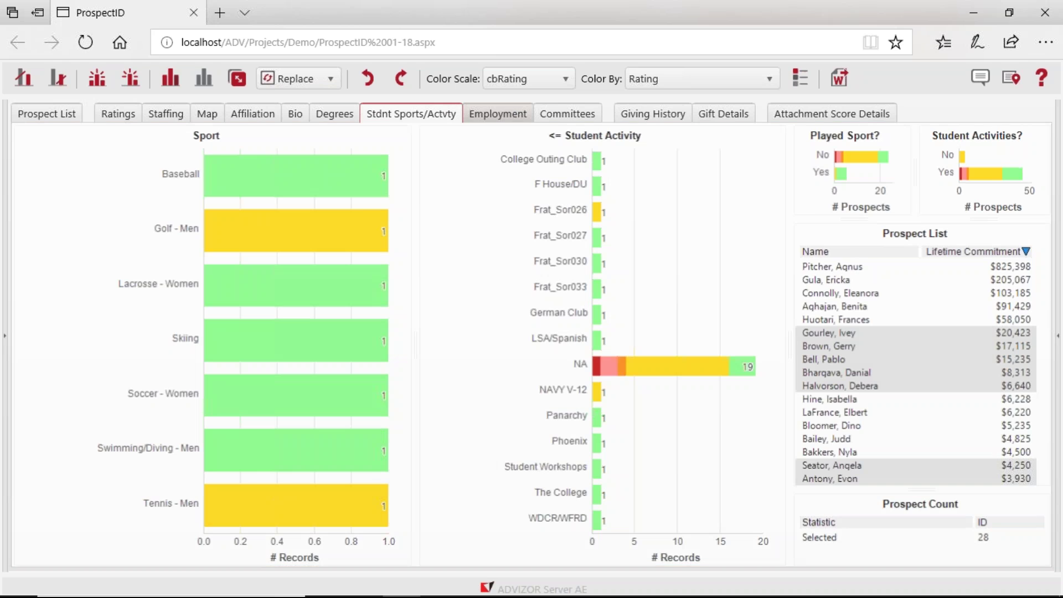
pyautogui.click(498, 113)
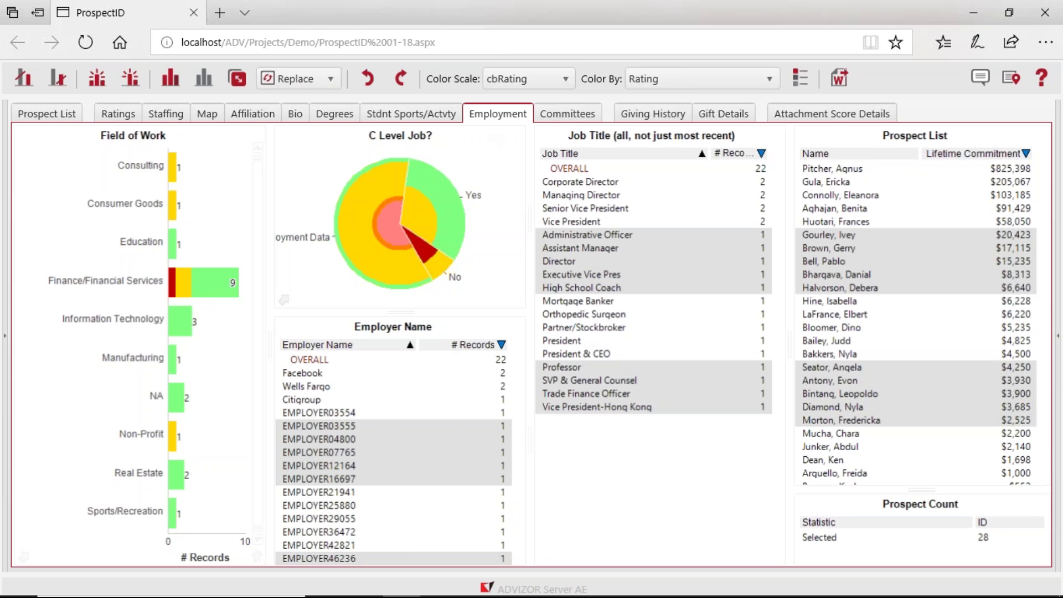
# Step: Review the 28 prospects' committee involvement, then display their yearly giving, gift counts and lifetime giving charts
pyautogui.click(549, 117)
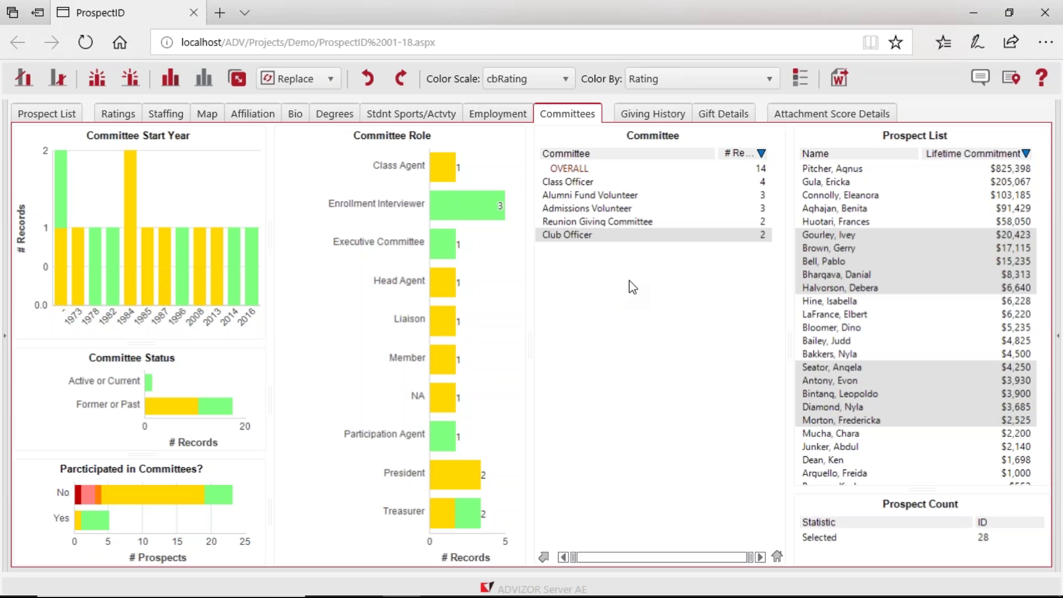
pyautogui.click(655, 119)
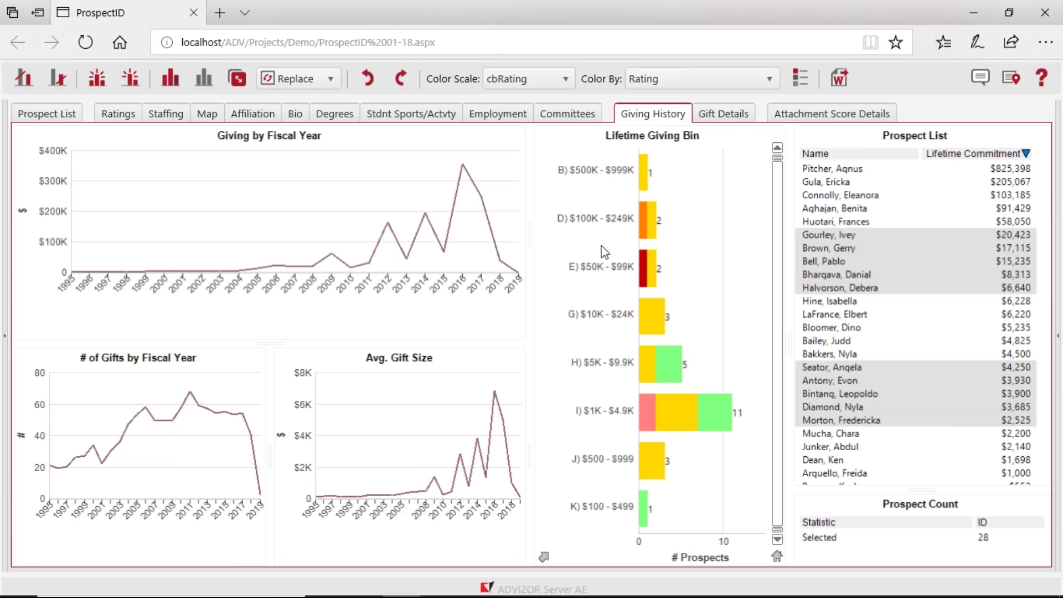
pyautogui.moveTo(1003, 198)
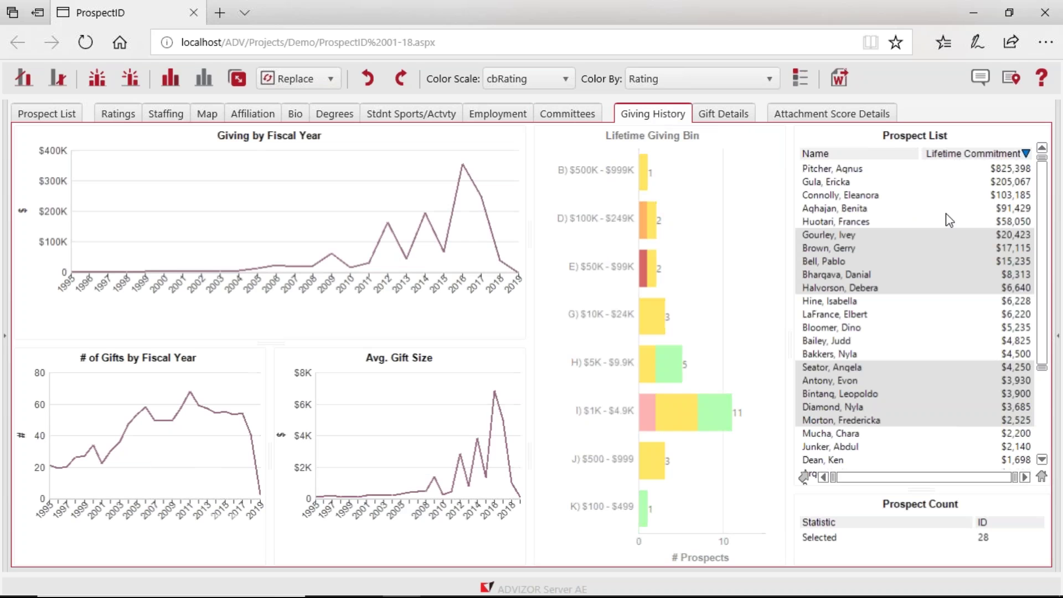
pyautogui.moveTo(949, 219)
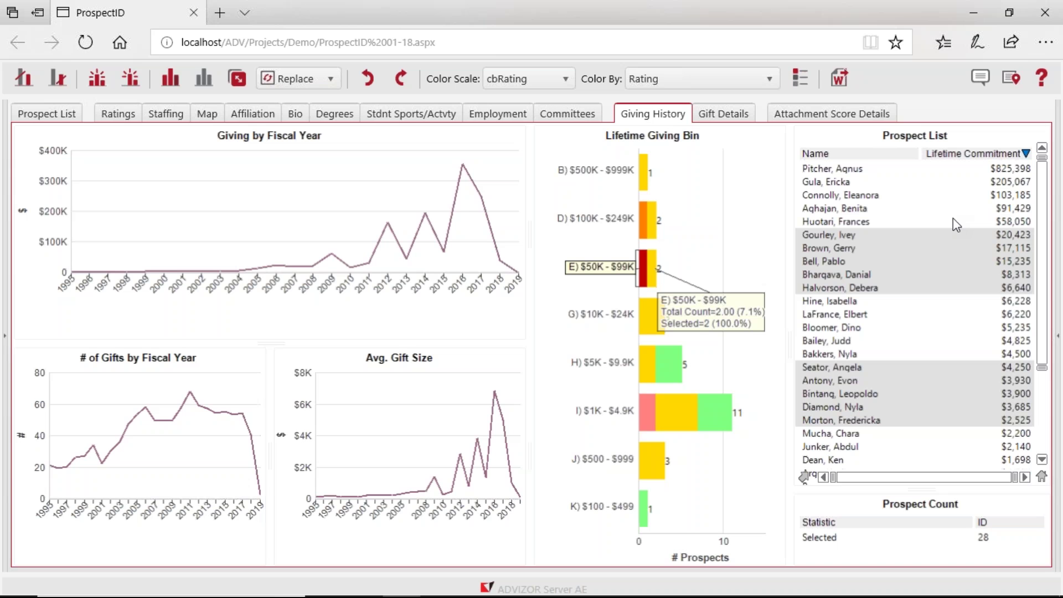
pyautogui.click(840, 248)
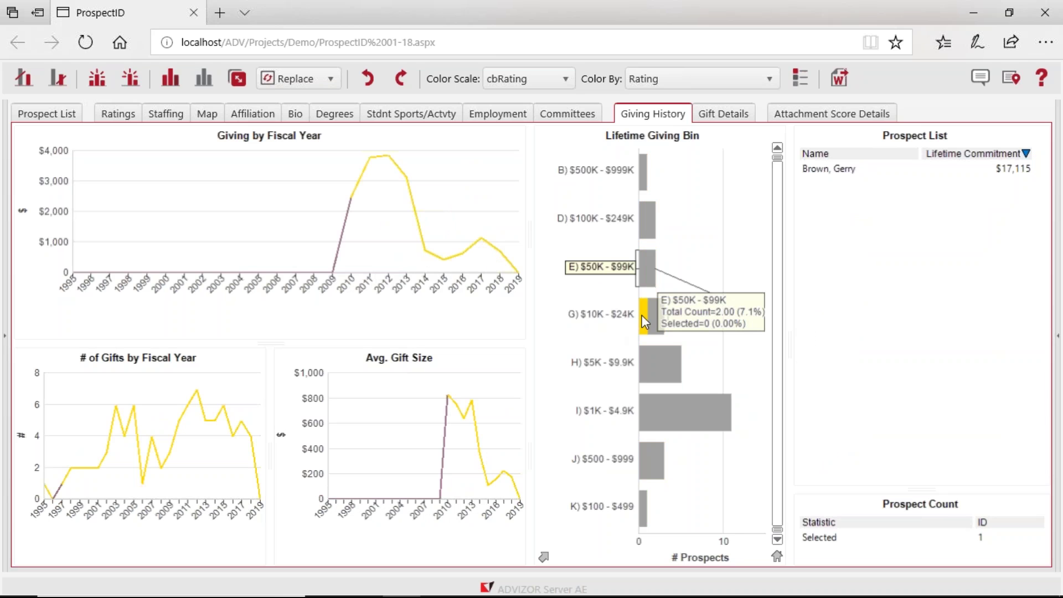
pyautogui.click(804, 87)
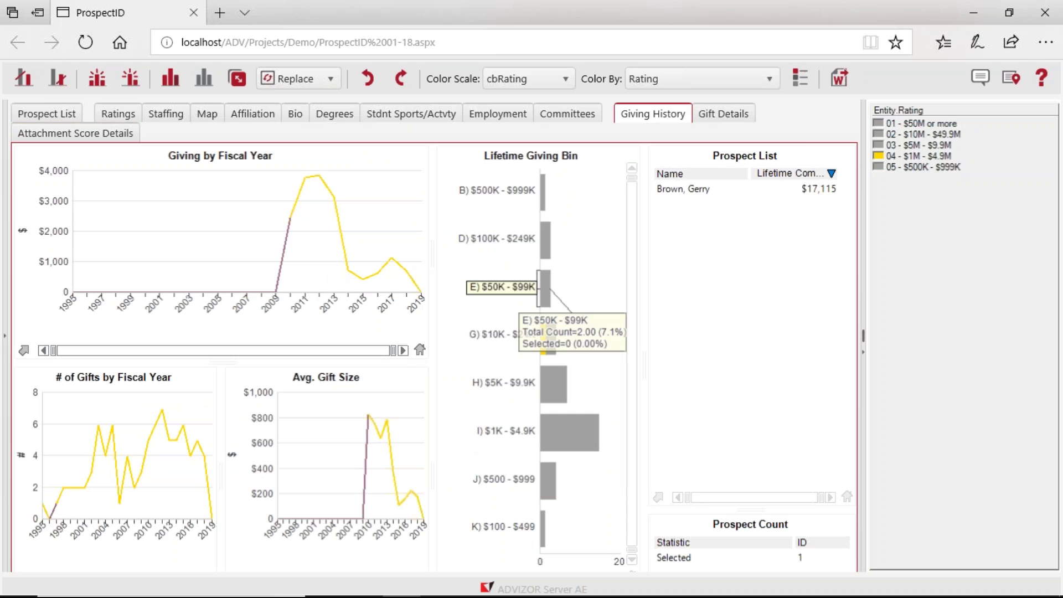
pyautogui.click(799, 78)
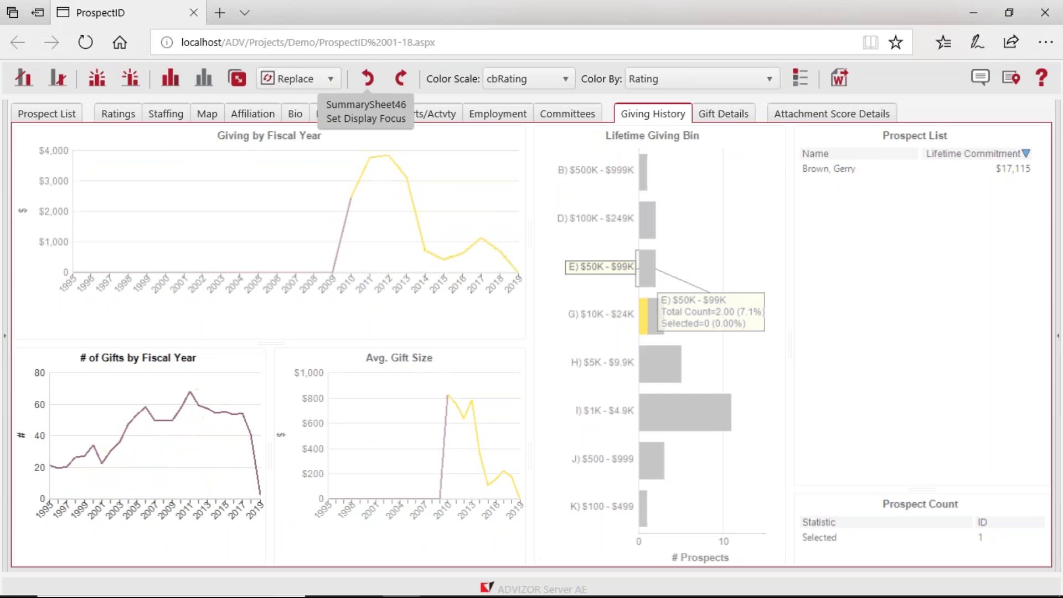
# Step: Show the Attachment Score Details table sorted by Attachment Score descending, highest 0.20 first
pyautogui.click(802, 115)
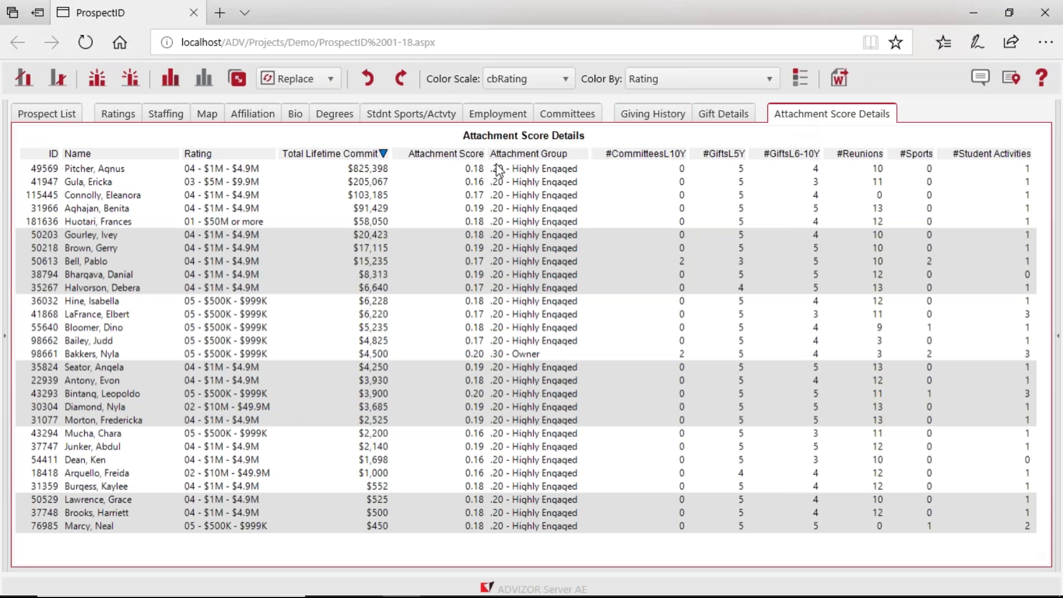
pyautogui.click(442, 155)
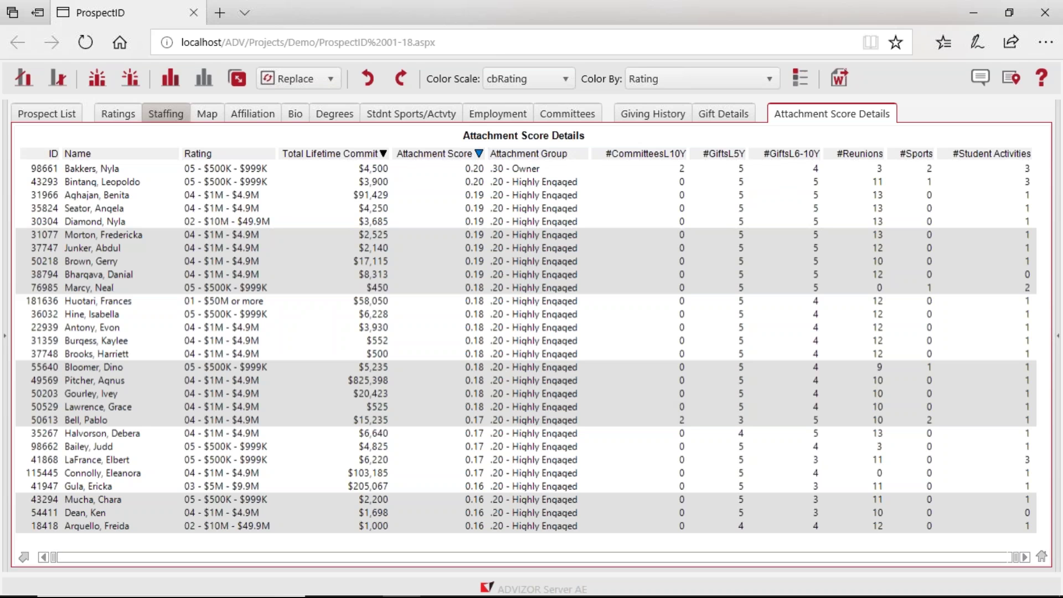
# Step: On the Ratings page, restore the selection so charts cover all 54,885 prospects
pyautogui.click(118, 114)
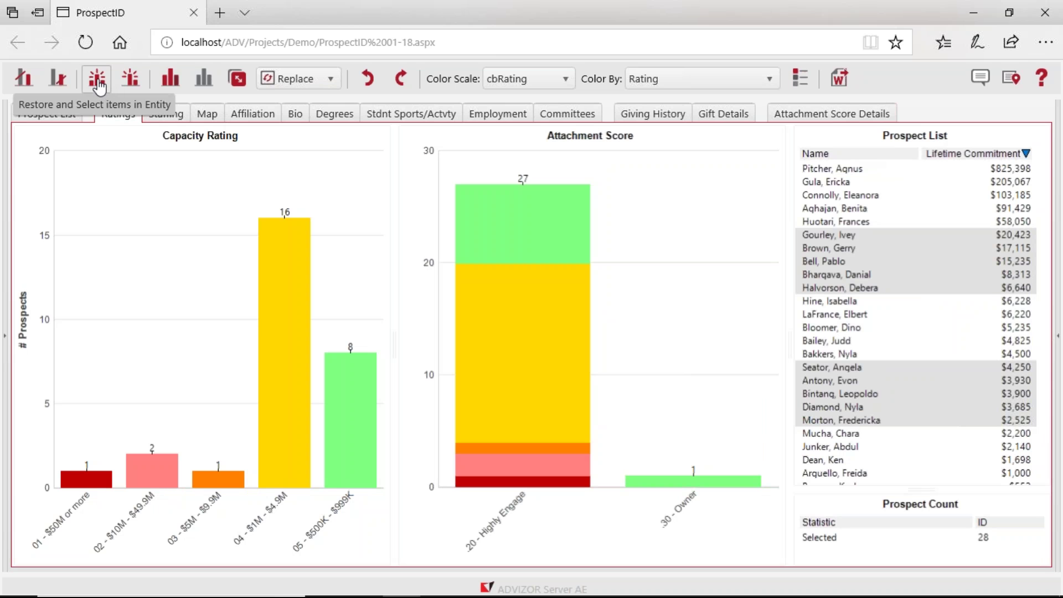
pyautogui.click(99, 87)
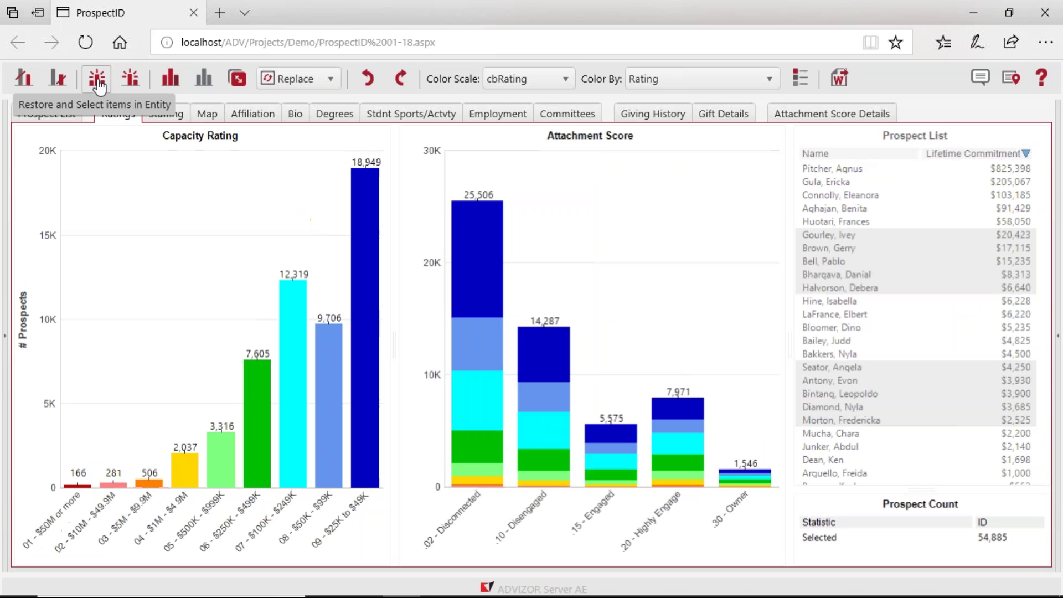